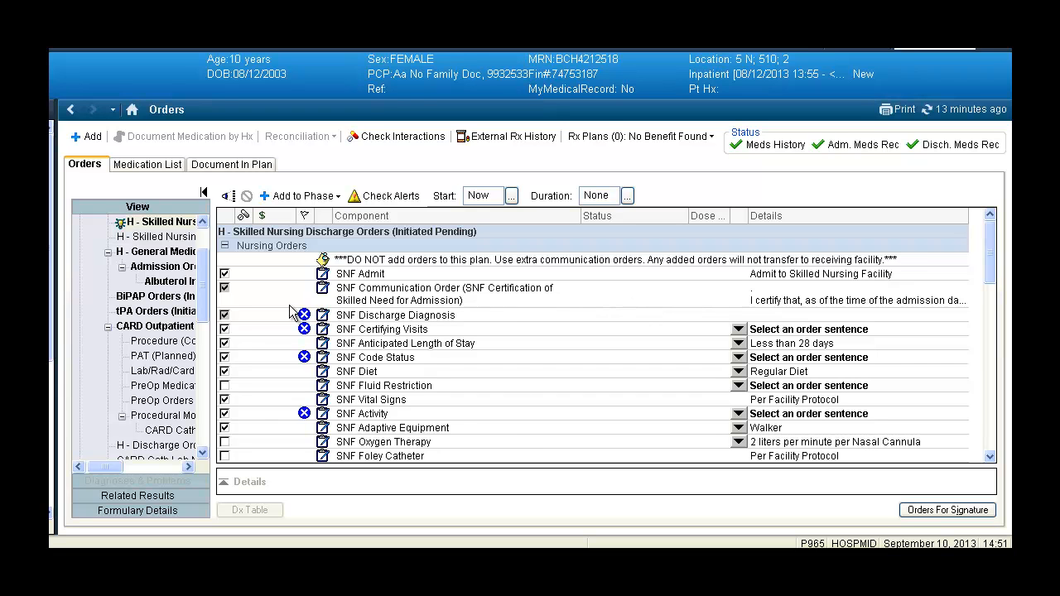
# Step: Modify the SNF Discharge Diagnosis order, entering "hypertensive urgency" and "ORIF right femur" on separate lines of its special instructions
pyautogui.click(224, 288)
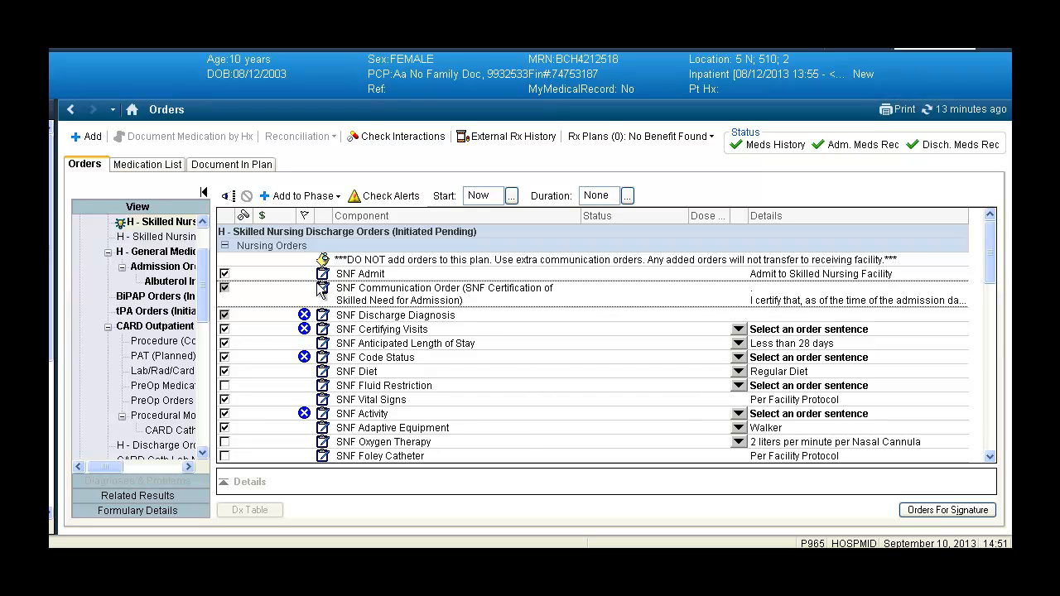
pyautogui.rightClick(402, 320)
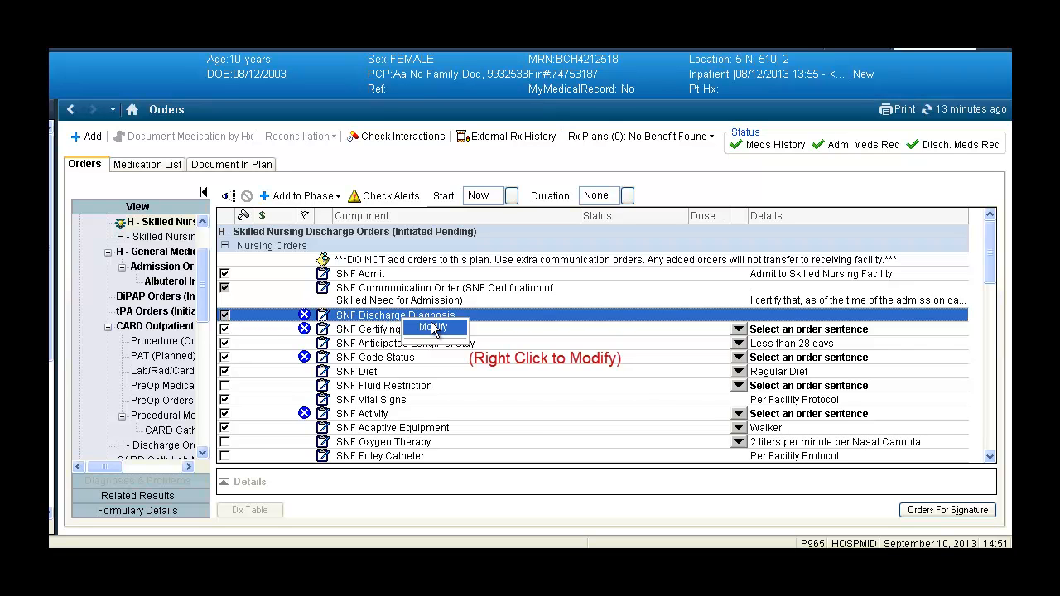
pyautogui.click(433, 328)
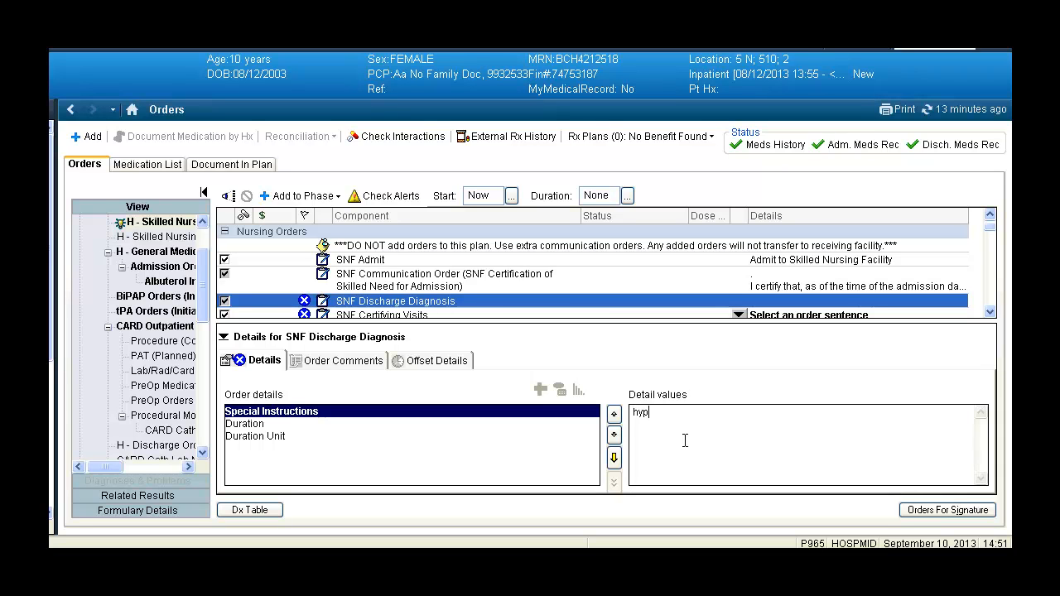
pyautogui.write('hypertensive urgency')
pyautogui.press('Return')
pyautogui.write('ORIF right femur')
pyautogui.click(627, 285)
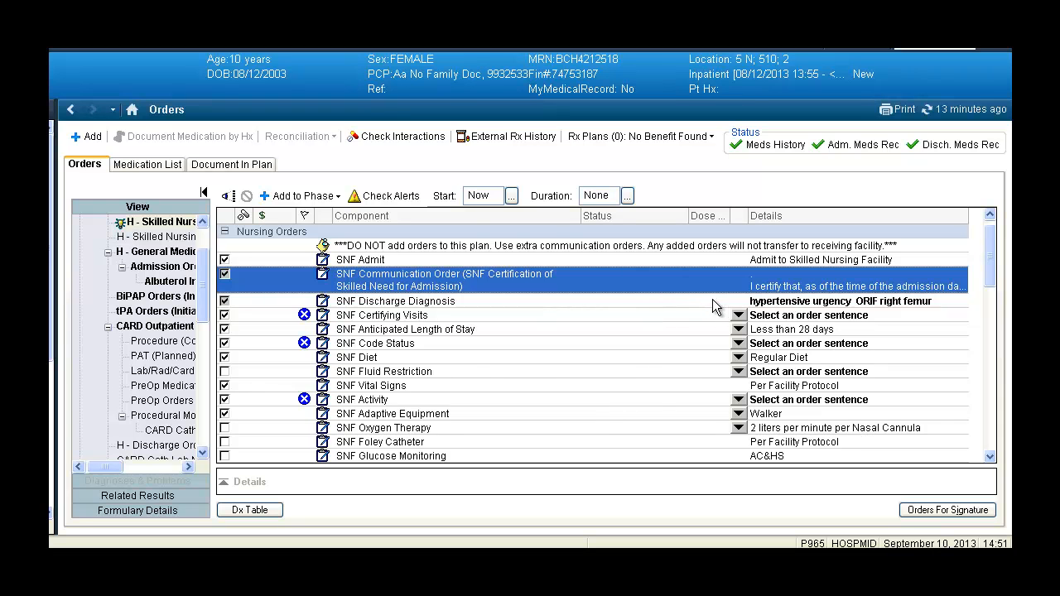
pyautogui.click(714, 301)
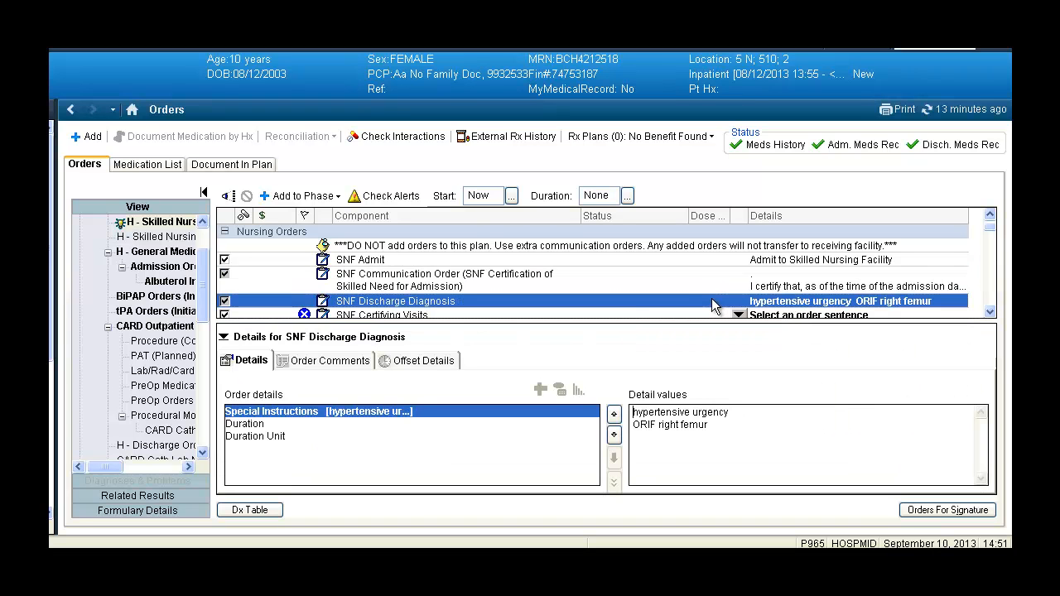
# Step: Select the Billings Clinic Geriatric Services sentence for SNF Certifying Visits and replace its special instructions with "Local MD"
pyautogui.click(605, 313)
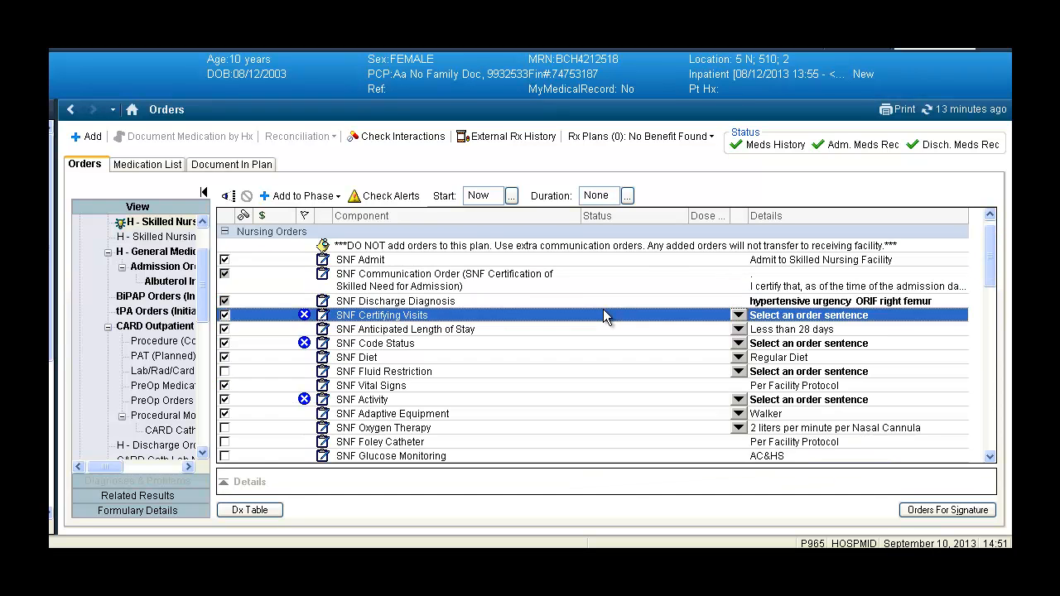
pyautogui.click(738, 315)
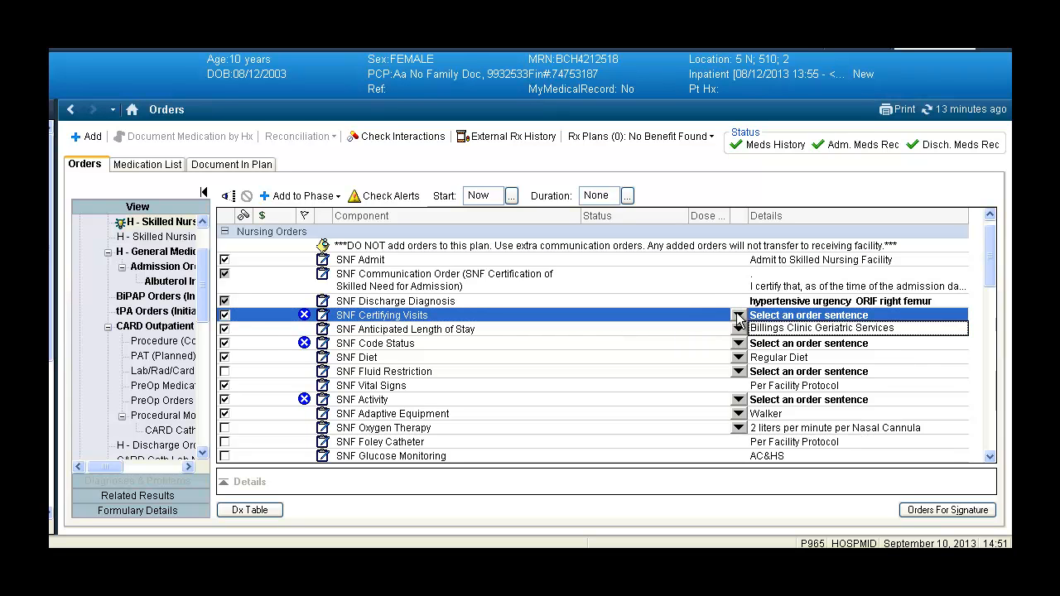
pyautogui.click(790, 329)
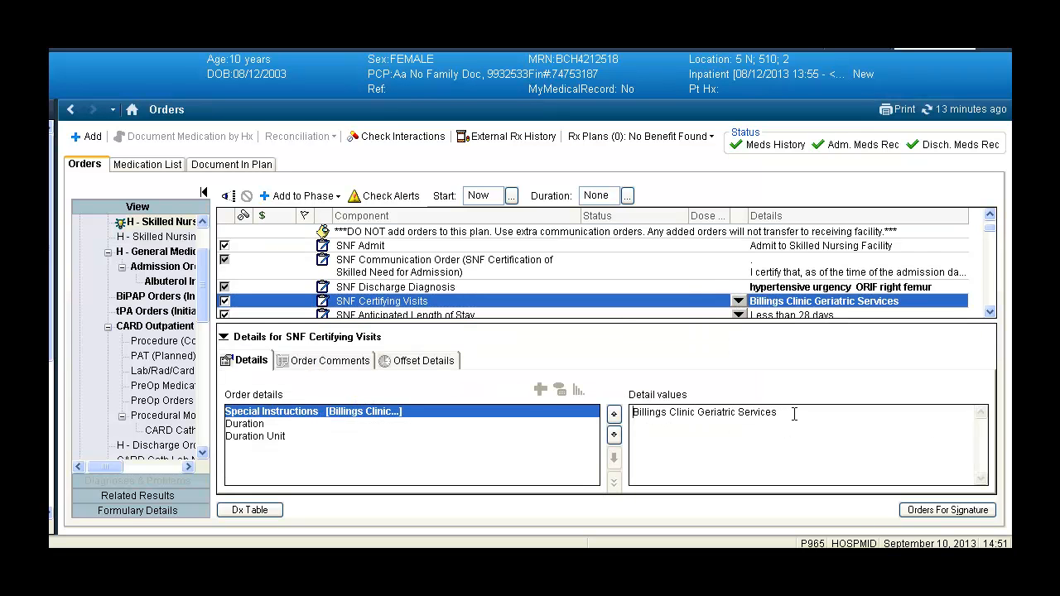
pyautogui.moveTo(778, 412); pyautogui.dragTo(630, 412)
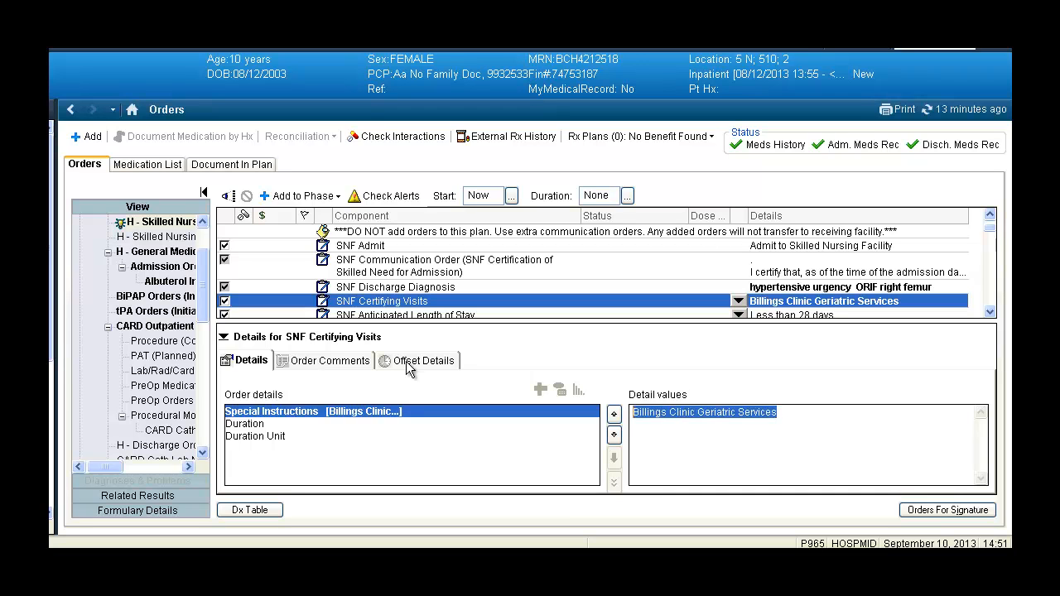
pyautogui.write('Local MD')
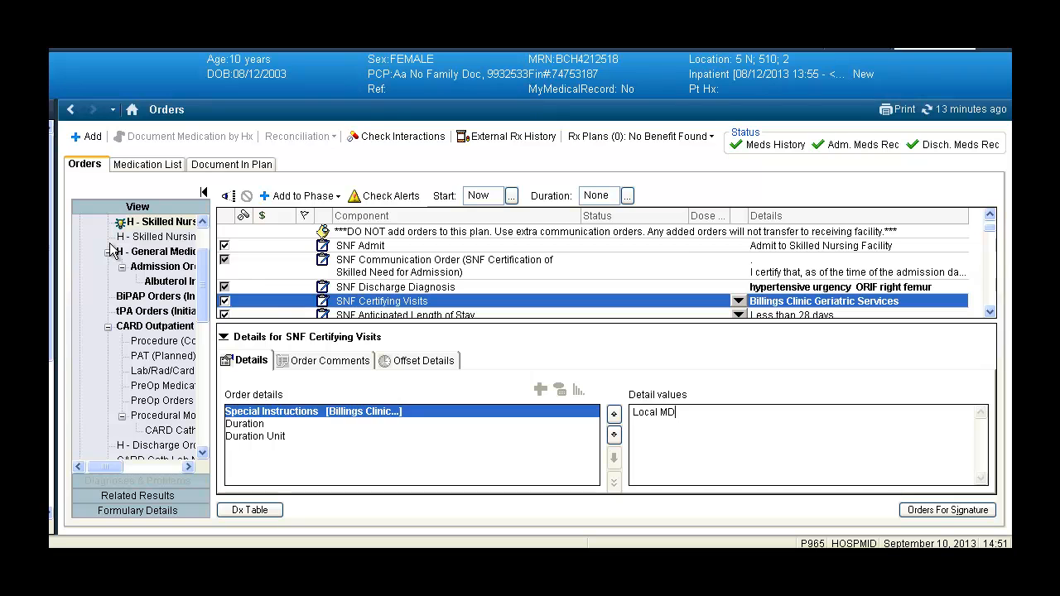
pyautogui.click(417, 308)
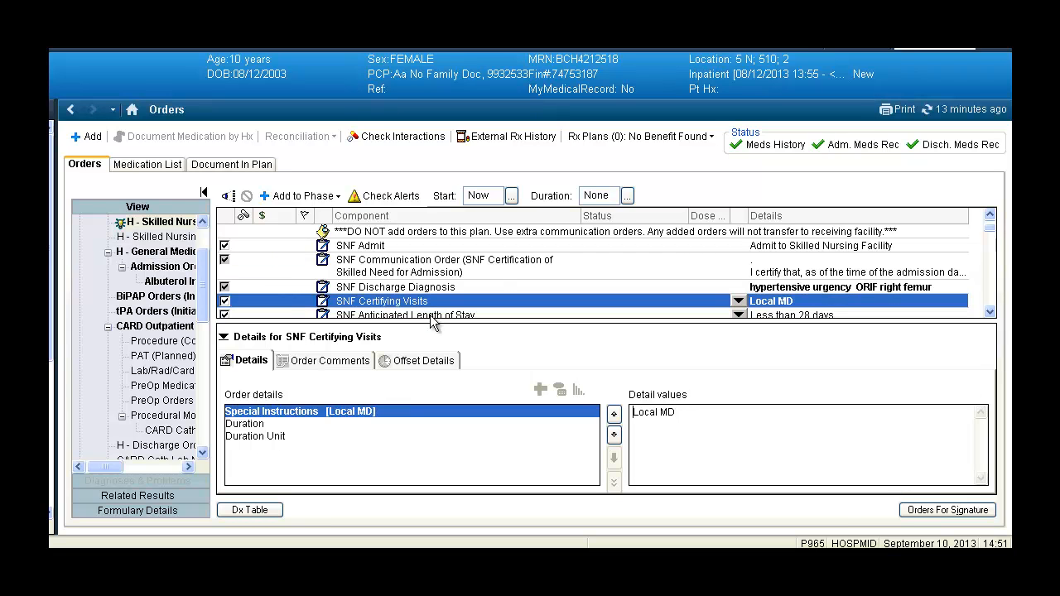
# Step: Check the SNF Anticipated Length of Stay options and set SNF Code Status to Full Code
pyautogui.click(431, 315)
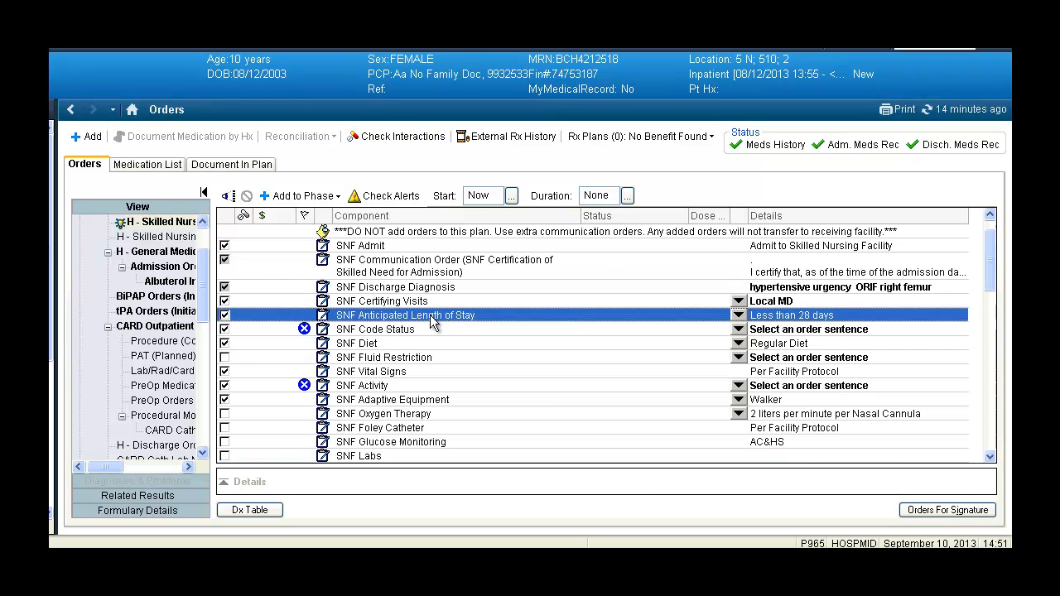
pyautogui.click(737, 315)
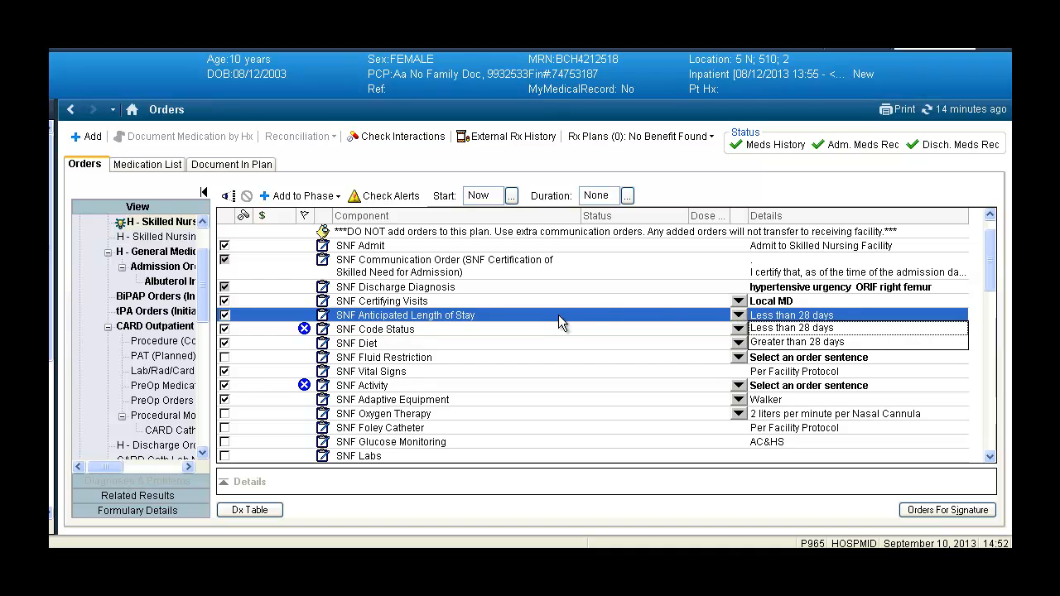
pyautogui.click(540, 329)
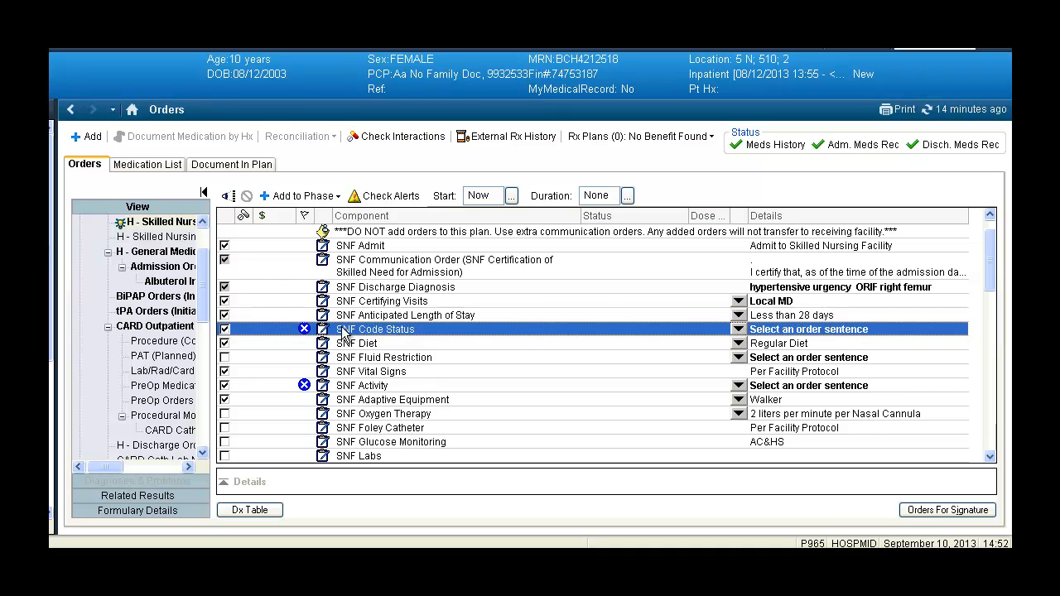
pyautogui.click(738, 328)
pyautogui.click(762, 342)
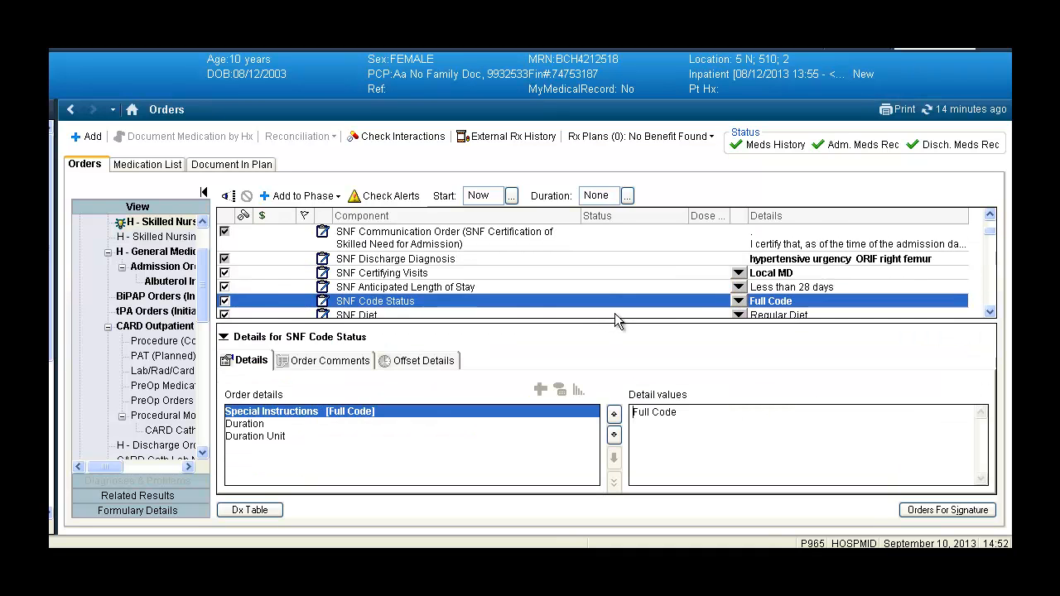
pyautogui.click(607, 314)
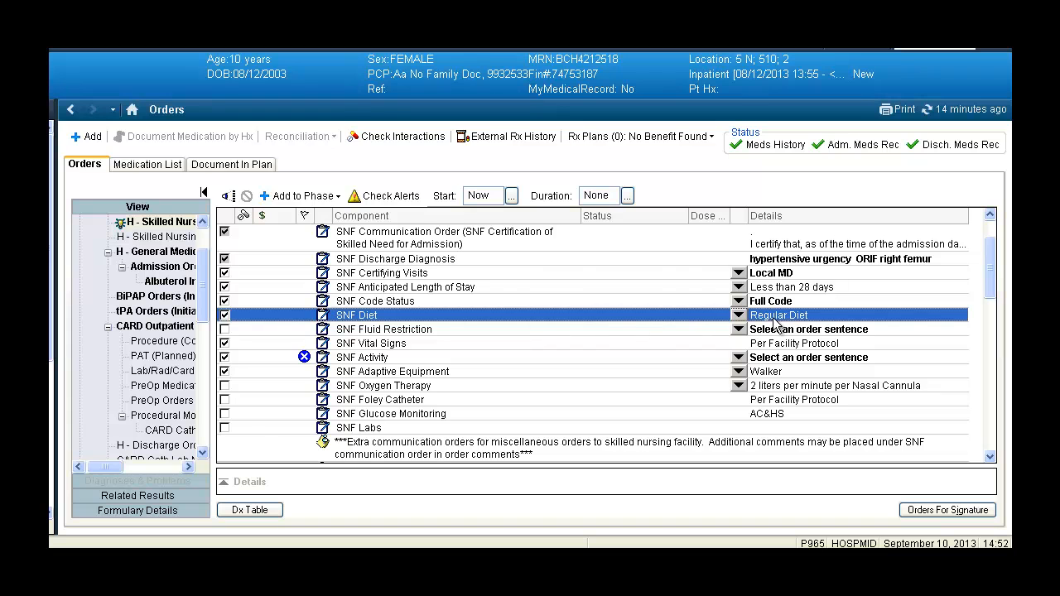
# Step: Select the 2500 ml per 24 hours sentence for SNF Fluid Restriction and change its special instructions to 3000 ml per 24 hours
pyautogui.click(742, 331)
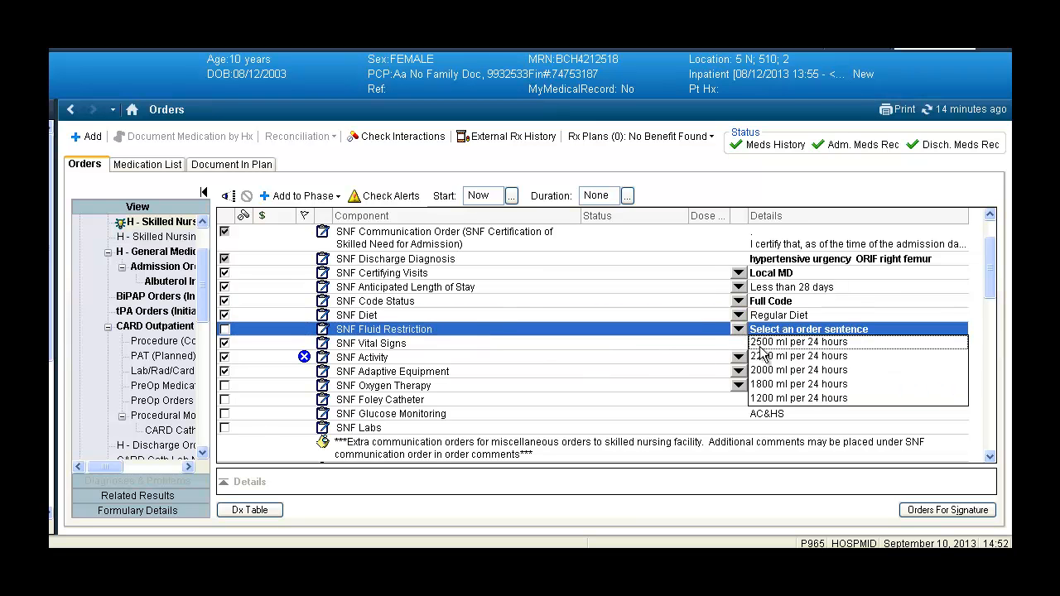
pyautogui.click(763, 345)
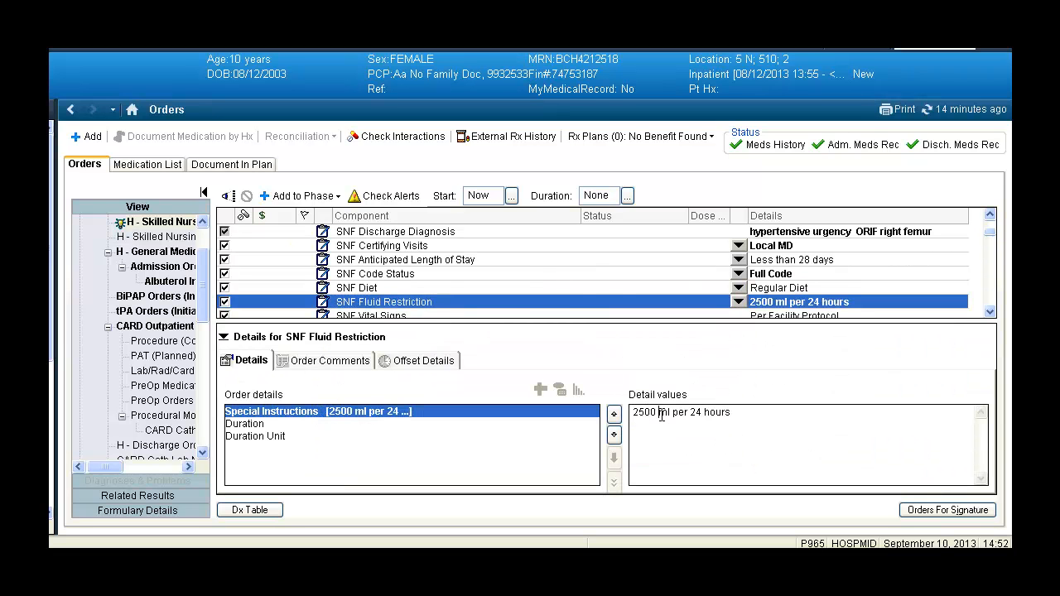
pyautogui.click(661, 414)
pyautogui.press('BackSpace')
pyautogui.press('BackSpace')
pyautogui.press('BackSpace')
pyautogui.press('BackSpace')
pyautogui.press('BackSpace')
pyautogui.write('3000')
pyautogui.rightClick(629, 296)
pyautogui.click(605, 286)
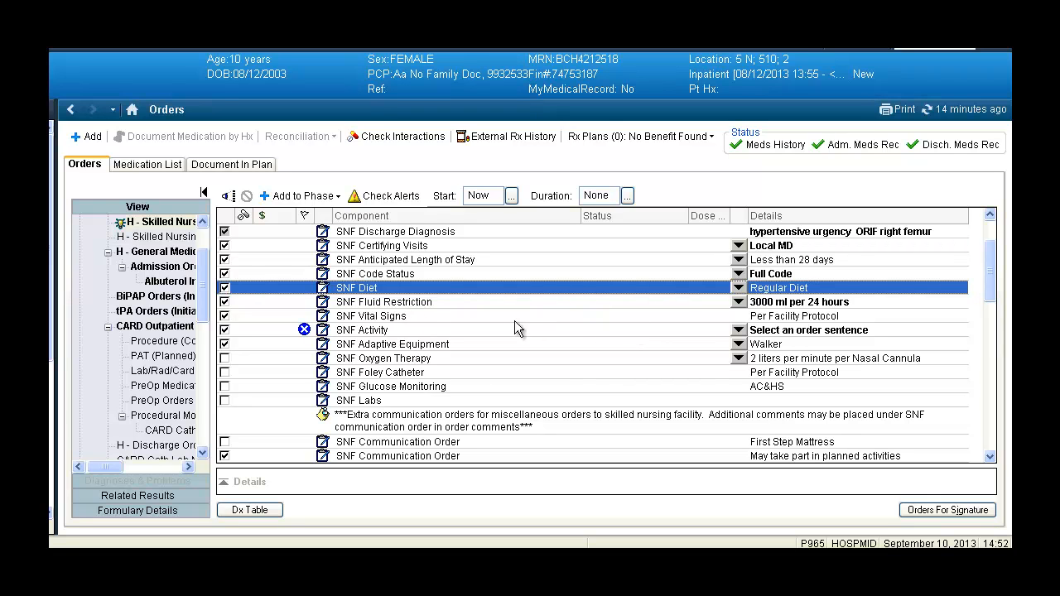
# Step: Set the order sentence of SNF Activity to Bed to Chair
pyautogui.click(738, 331)
pyautogui.click(778, 385)
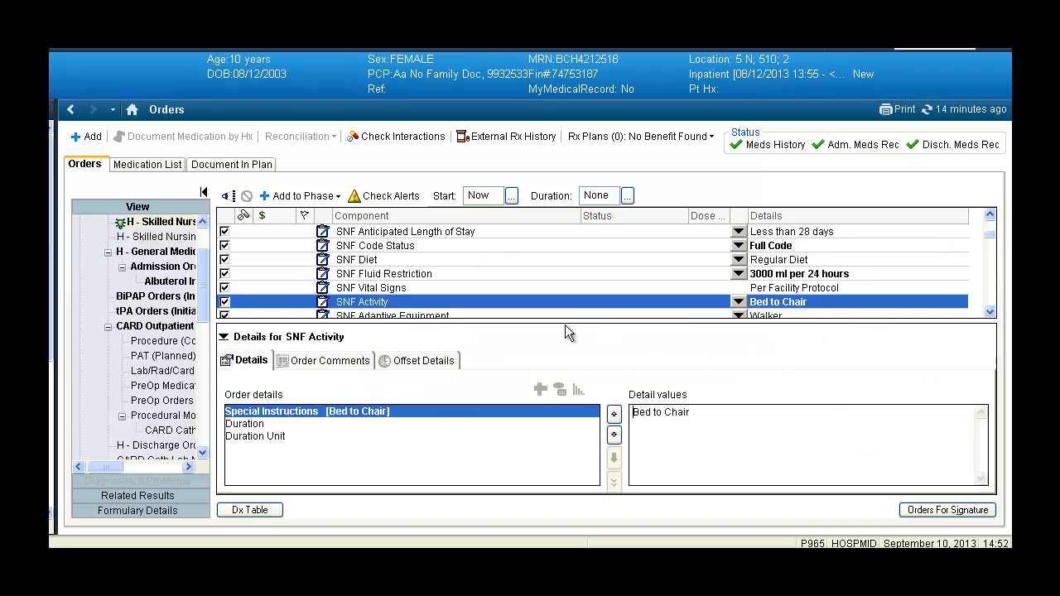
pyautogui.click(552, 291)
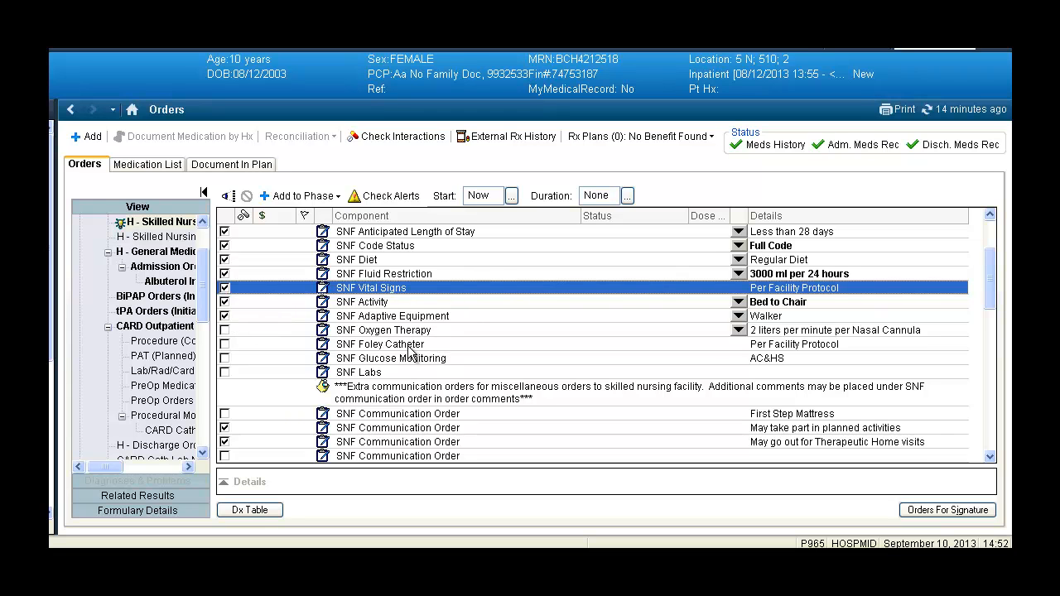
# Step: Include the SNF Labs order and select BMP and CBC as its labs
pyautogui.click(389, 377)
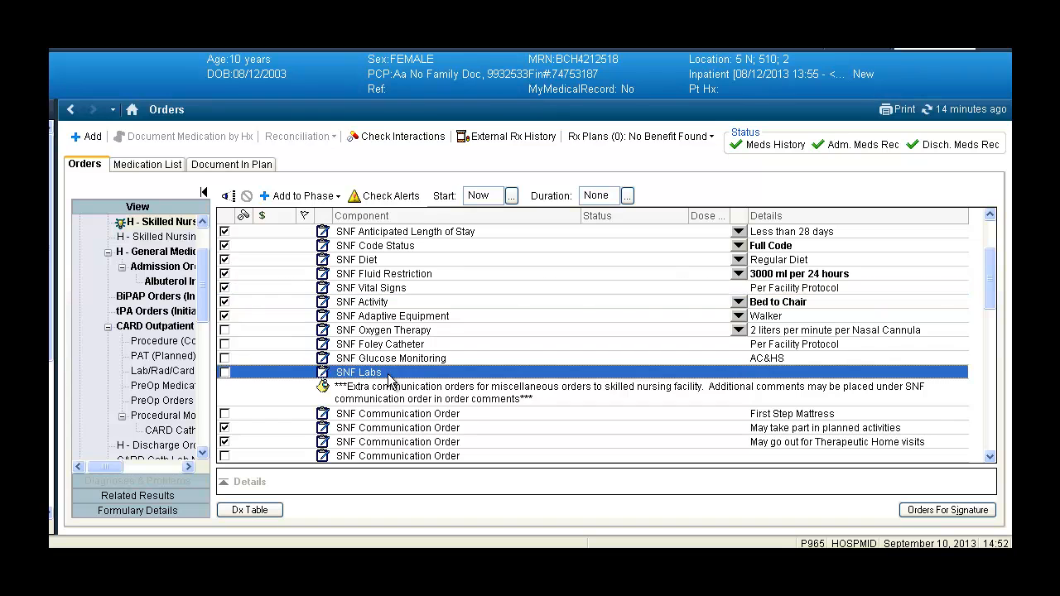
pyautogui.click(224, 372)
pyautogui.rightClick(407, 374)
pyautogui.click(470, 384)
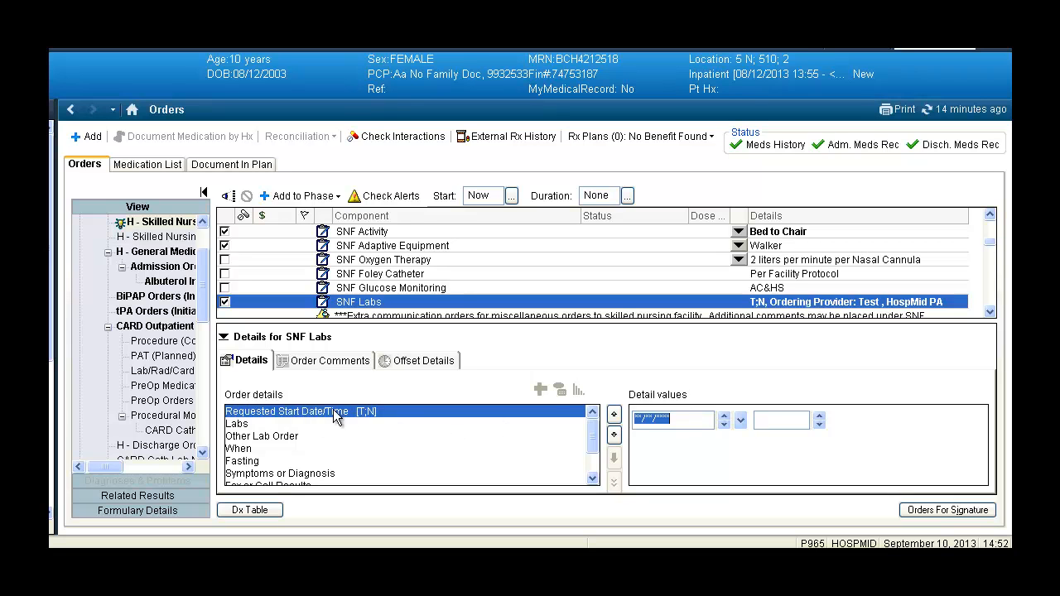
pyautogui.click(298, 424)
pyautogui.click(654, 425)
pyautogui.click(658, 439)
# Step: Set the requested start date and time of the SNF Labs order to 11/10/2013 14:52
pyautogui.click(449, 409)
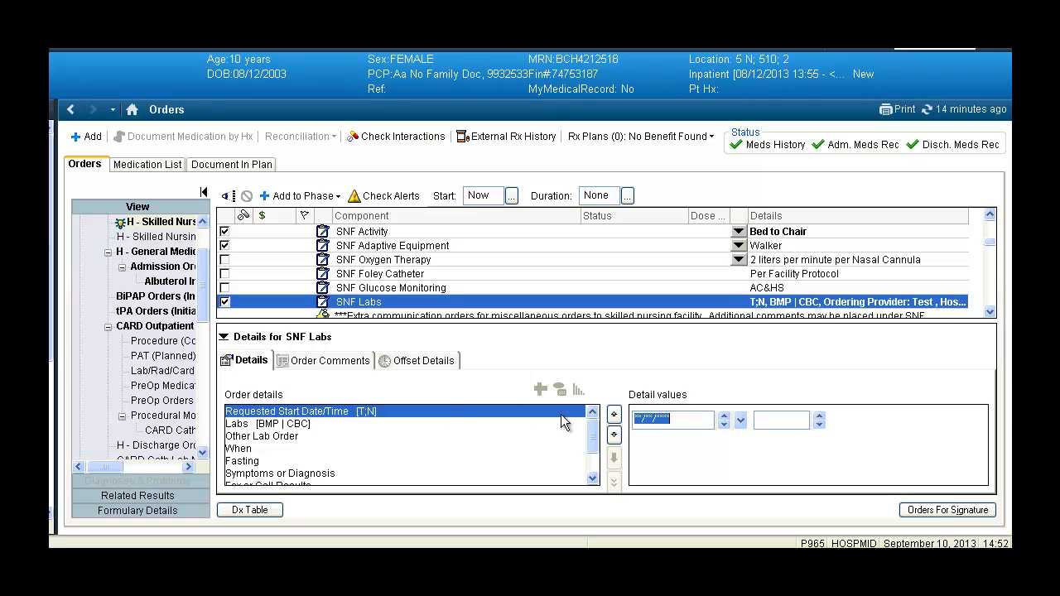
pyautogui.press('t')
pyautogui.click(353, 422)
pyautogui.click(367, 436)
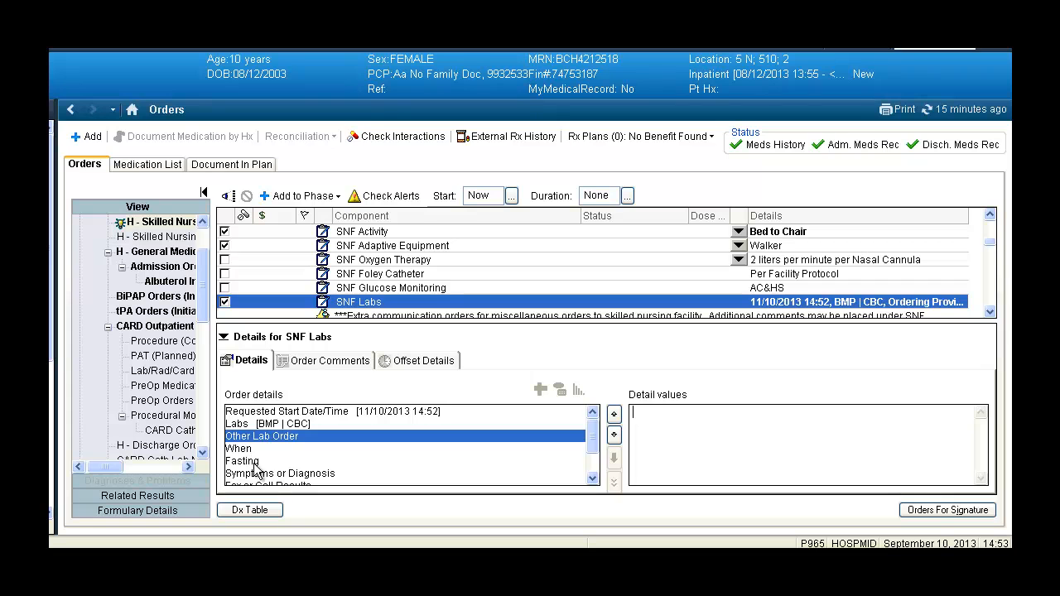
# Step: Enter the contact's name and number in the Fax or Call Results detail of the SNF Labs order
pyautogui.scroll(-2, 517, 478)
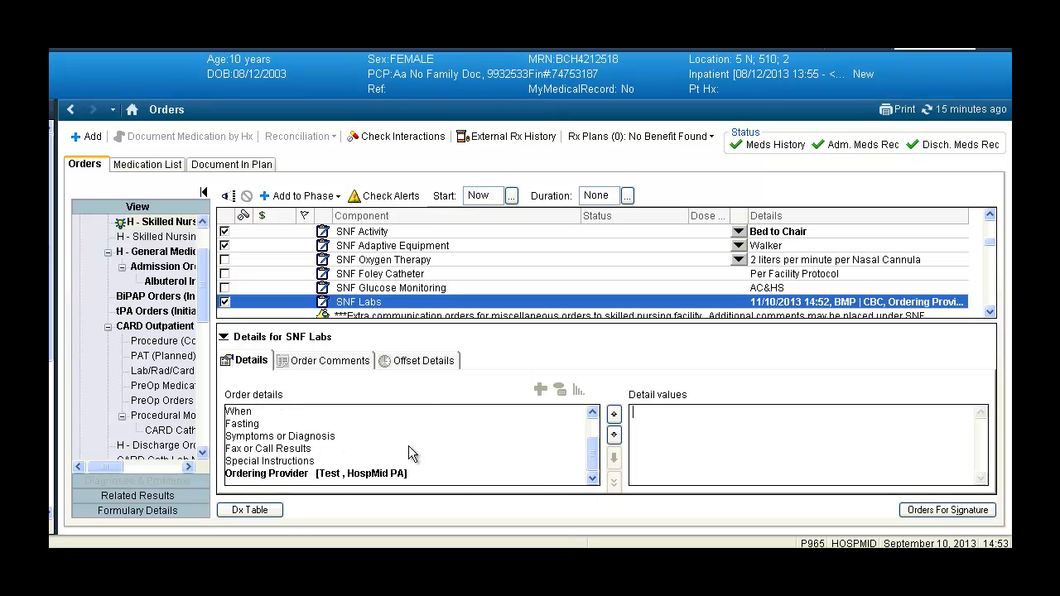
pyautogui.click(302, 449)
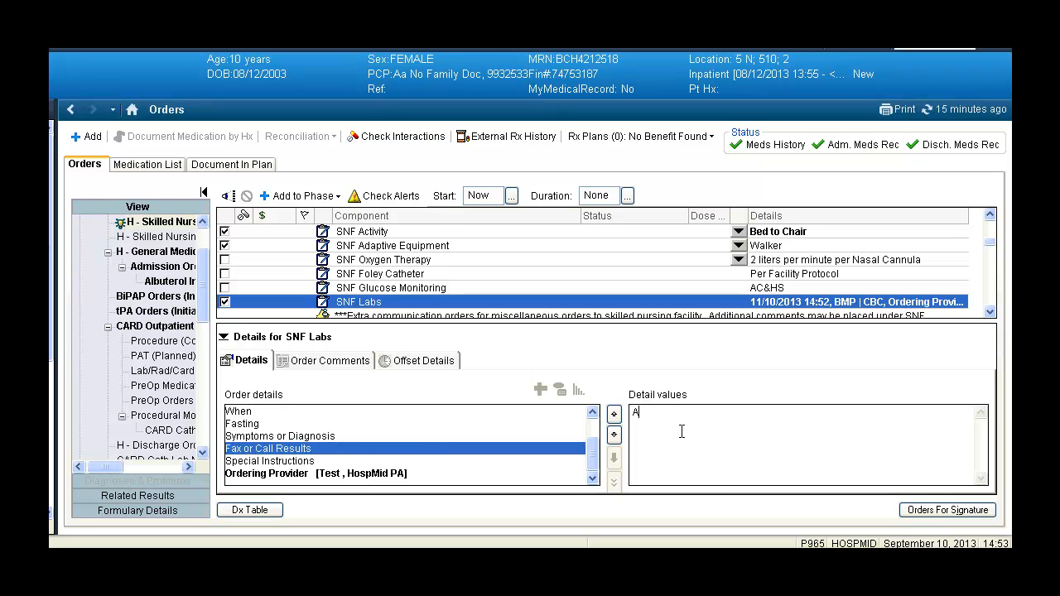
pyautogui.write('Arbogast at 23')
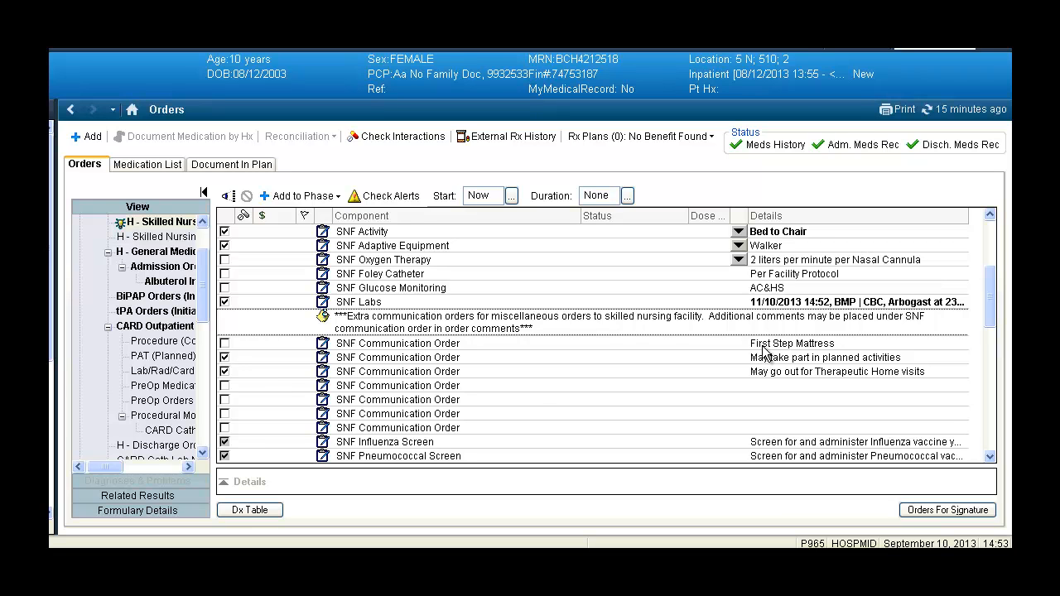
# Step: Include the First Step Mattress communication order and the first blank SNF Communication Order, giving the blank one the special instructions "misc instructions"
pyautogui.click(224, 342)
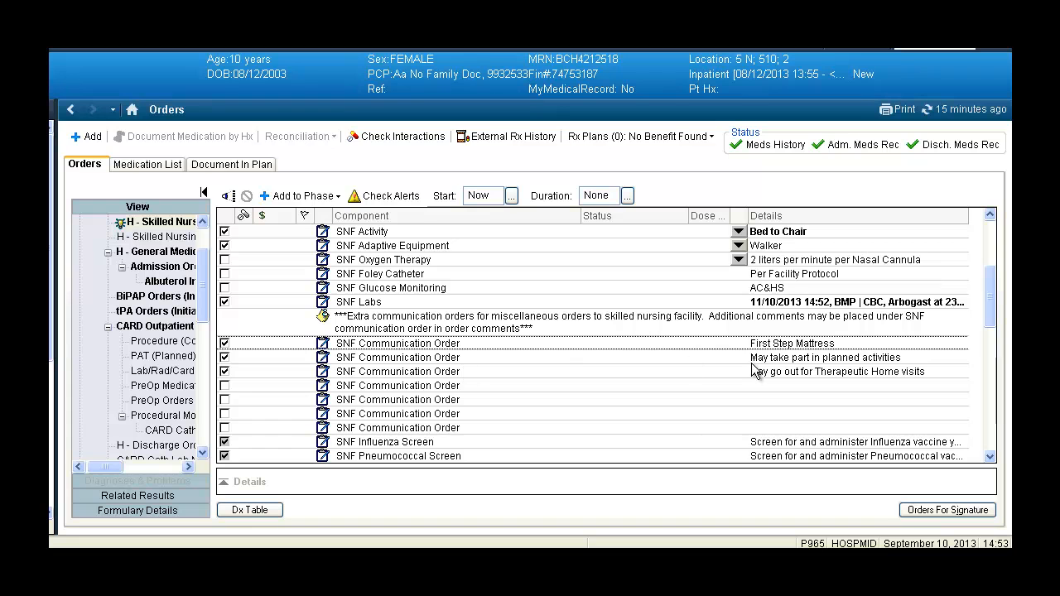
pyautogui.click(225, 386)
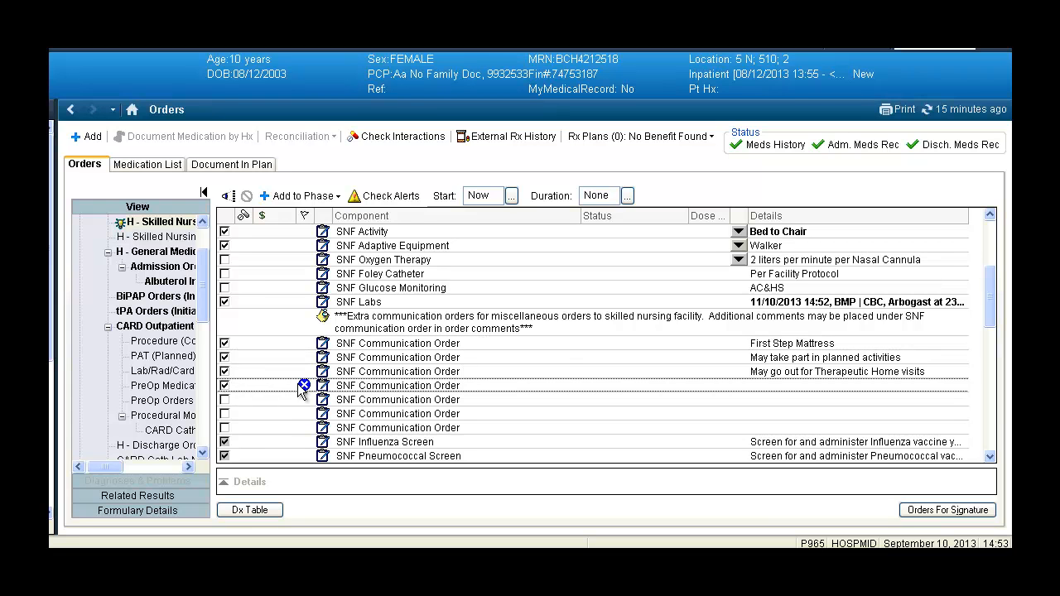
pyautogui.click(396, 389)
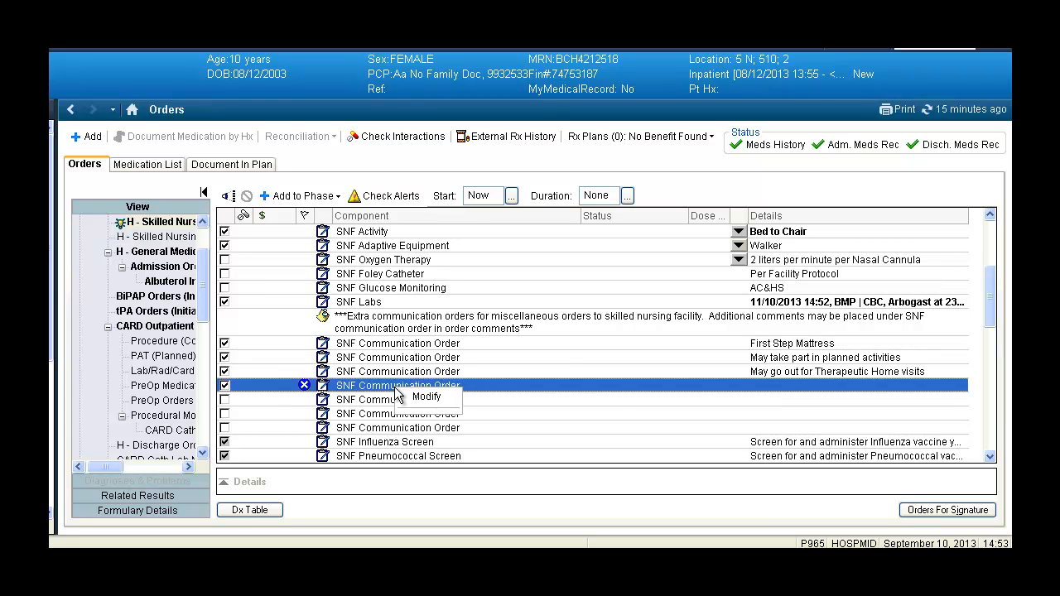
pyautogui.click(470, 390)
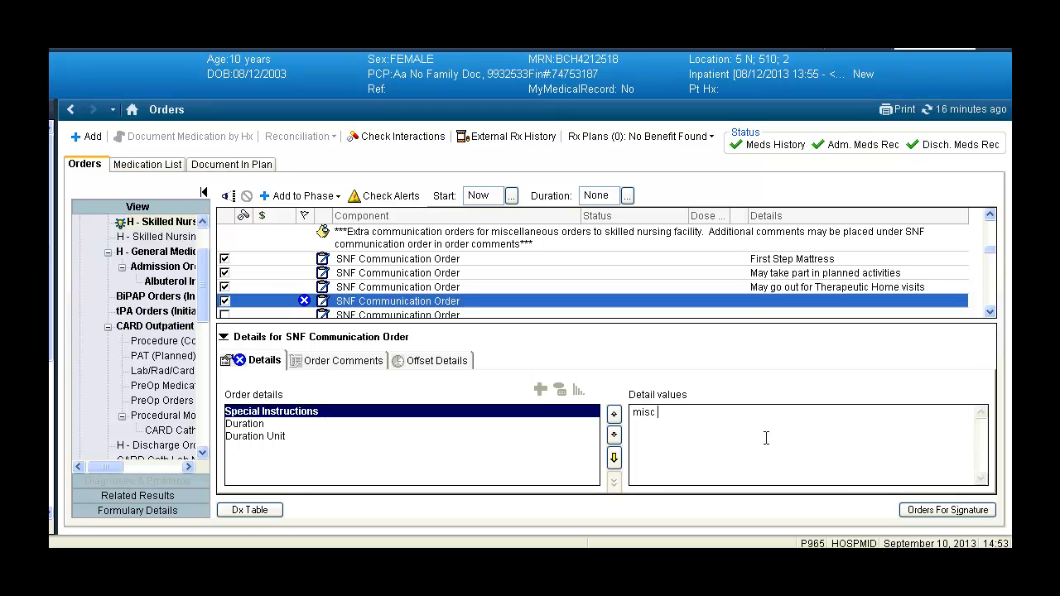
pyautogui.write('misc instructions')
# Step: Add another SNF Communication Order to the phase and give it the special instructions "more instructions"
pyautogui.click(274, 197)
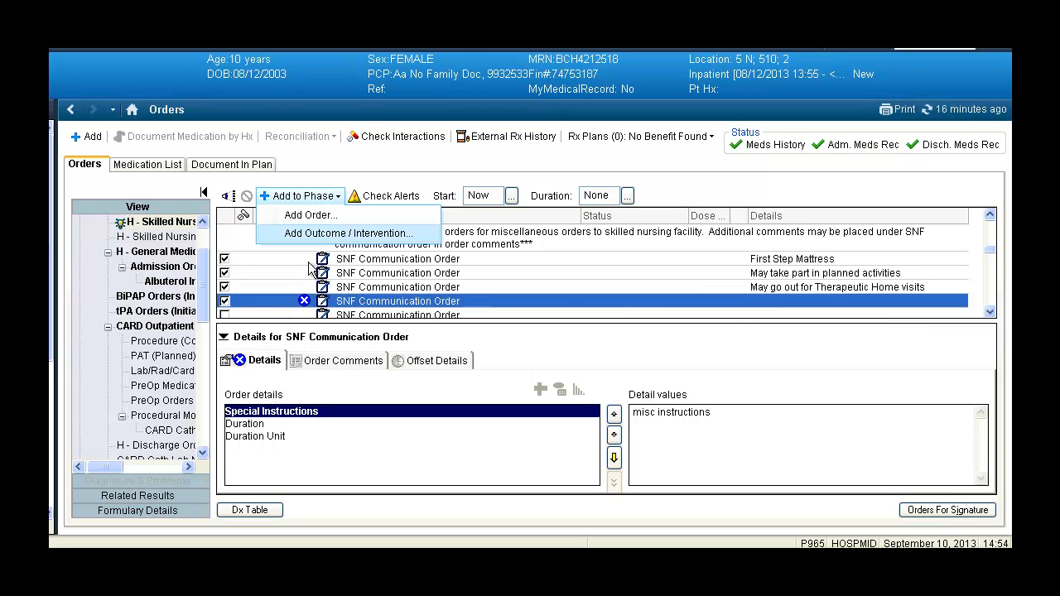
pyautogui.click(314, 214)
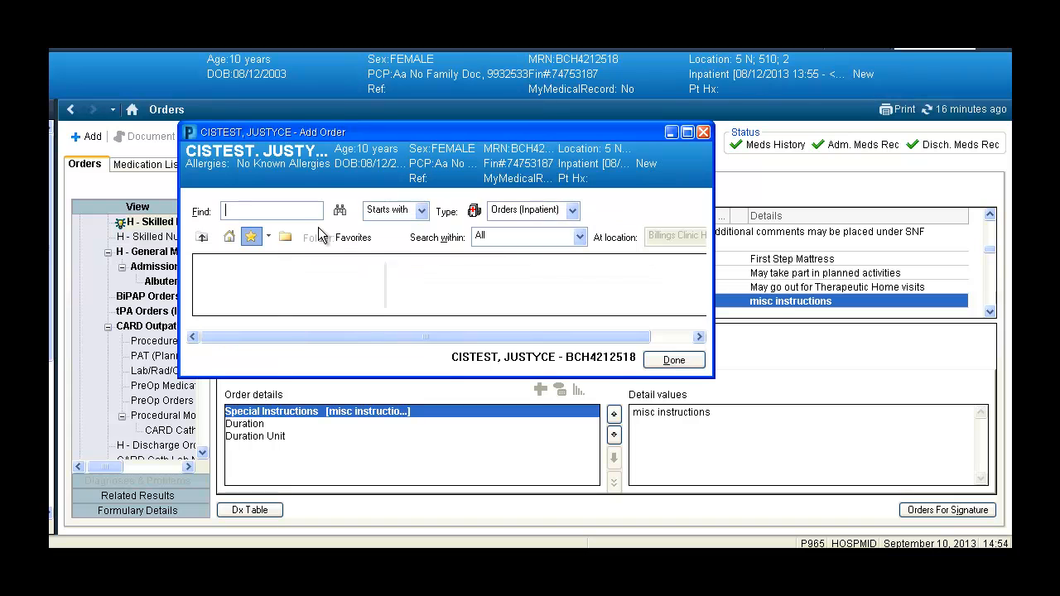
pyautogui.write('snf')
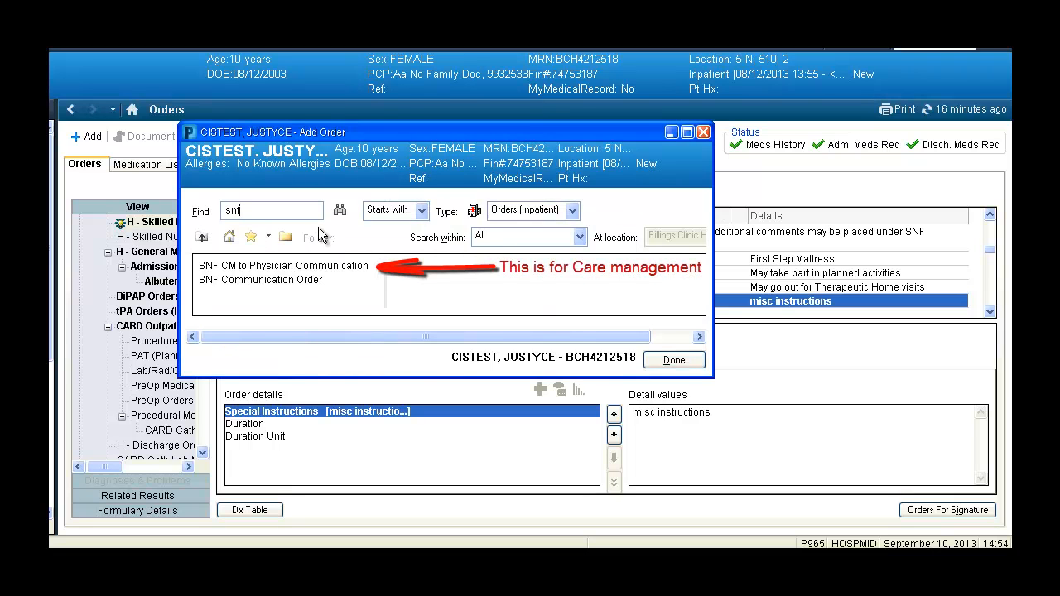
pyautogui.click(307, 282)
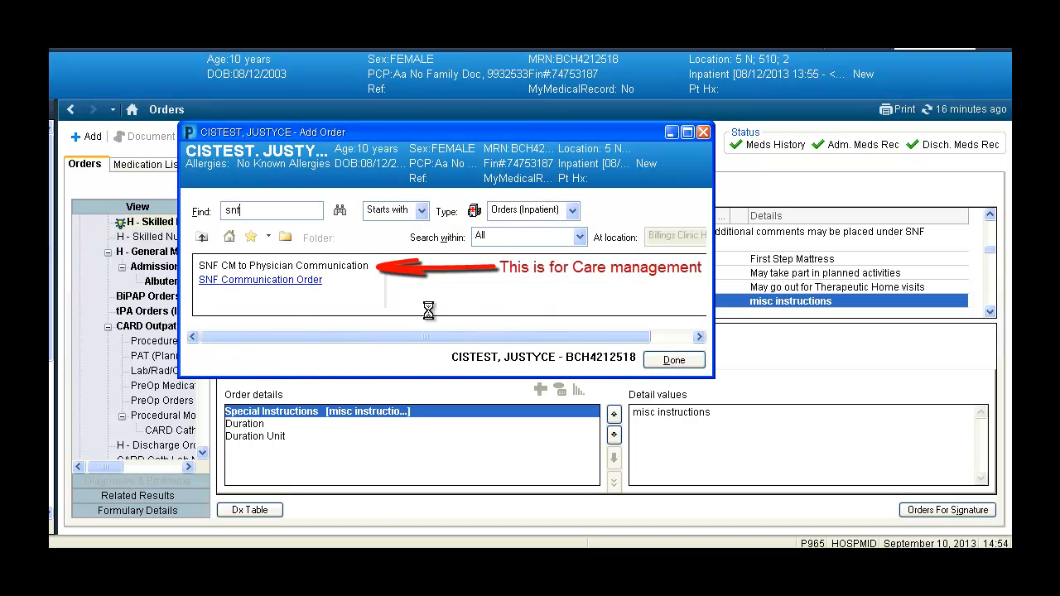
pyautogui.click(674, 359)
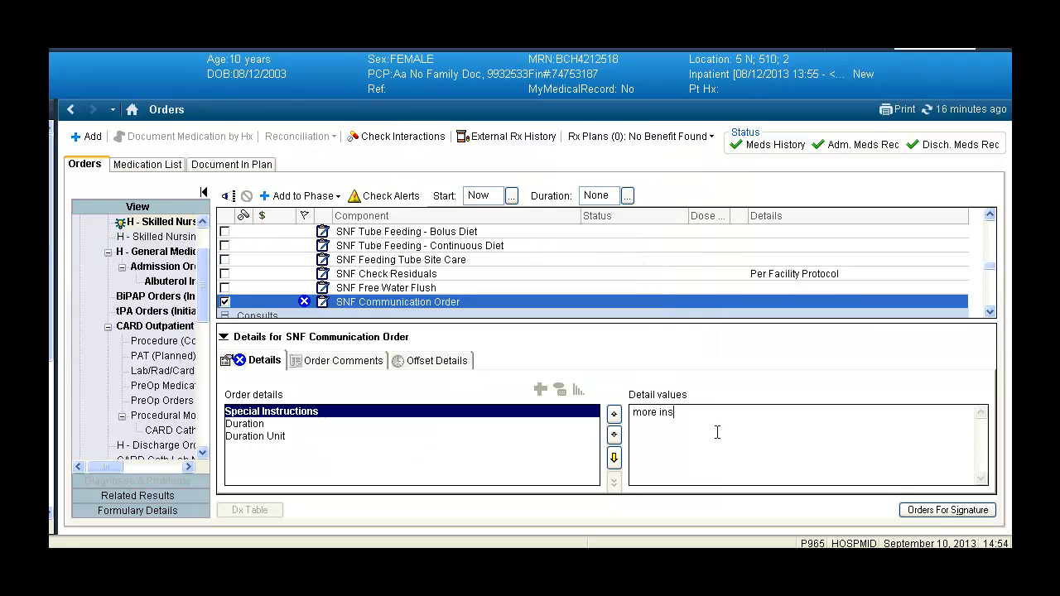
pyautogui.write('ctions')
pyautogui.click(461, 284)
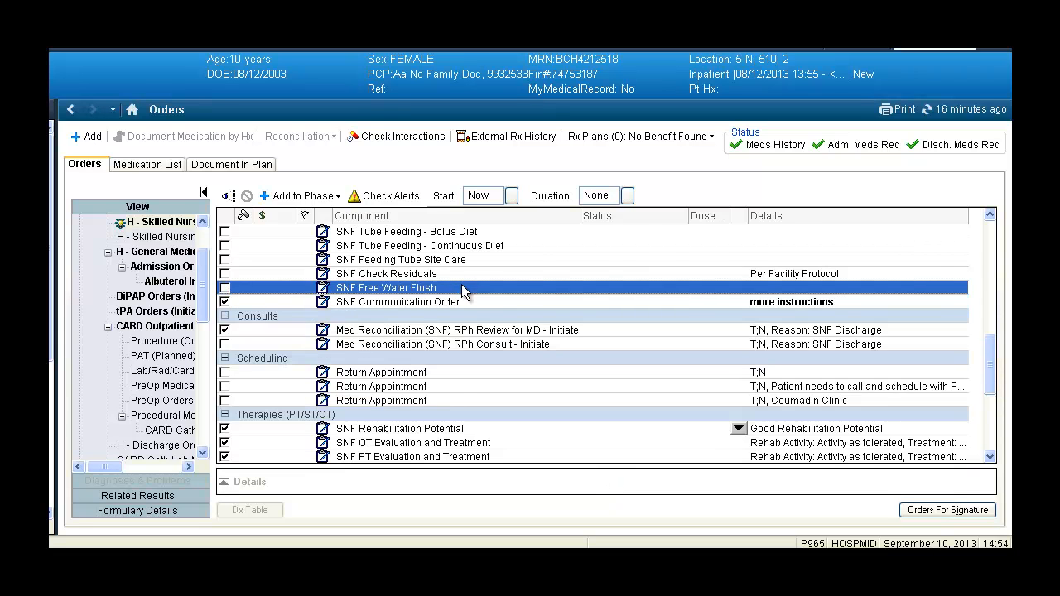
# Step: Switch the Med Reconciliation (SNF) consult from RPh Review for MD to RPh Consult and back again
pyautogui.scroll(3, 451, 306)
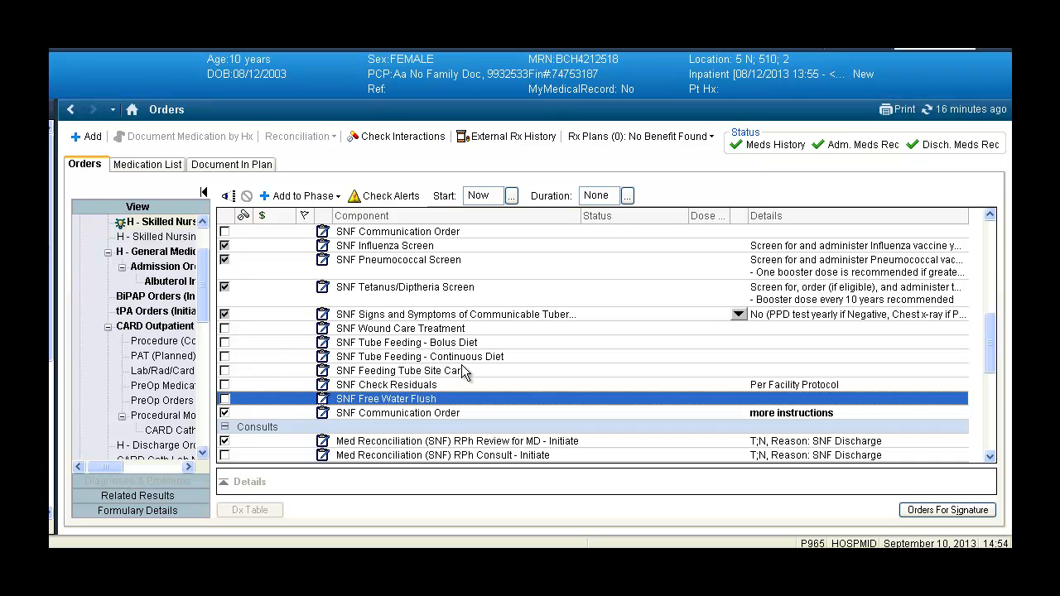
pyautogui.click(429, 426)
pyautogui.scroll(-3, 435, 431)
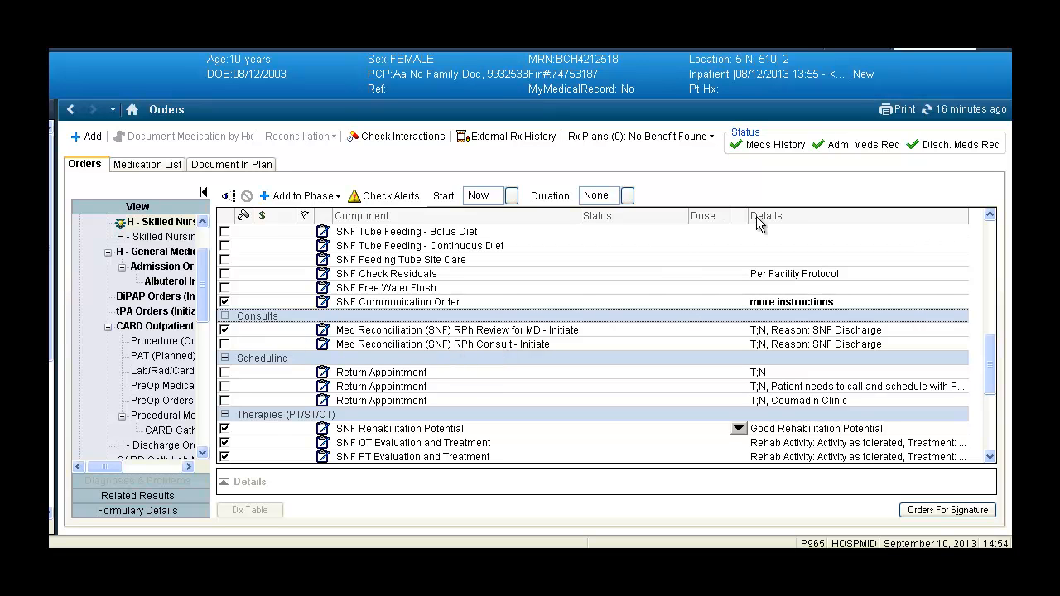
pyautogui.click(223, 343)
pyautogui.click(223, 329)
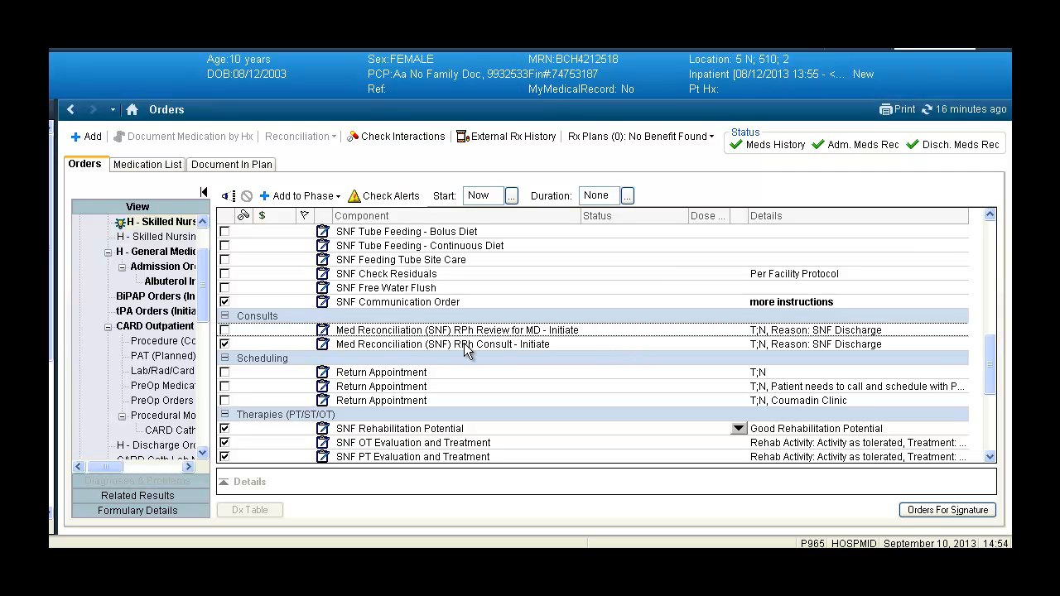
pyautogui.click(465, 348)
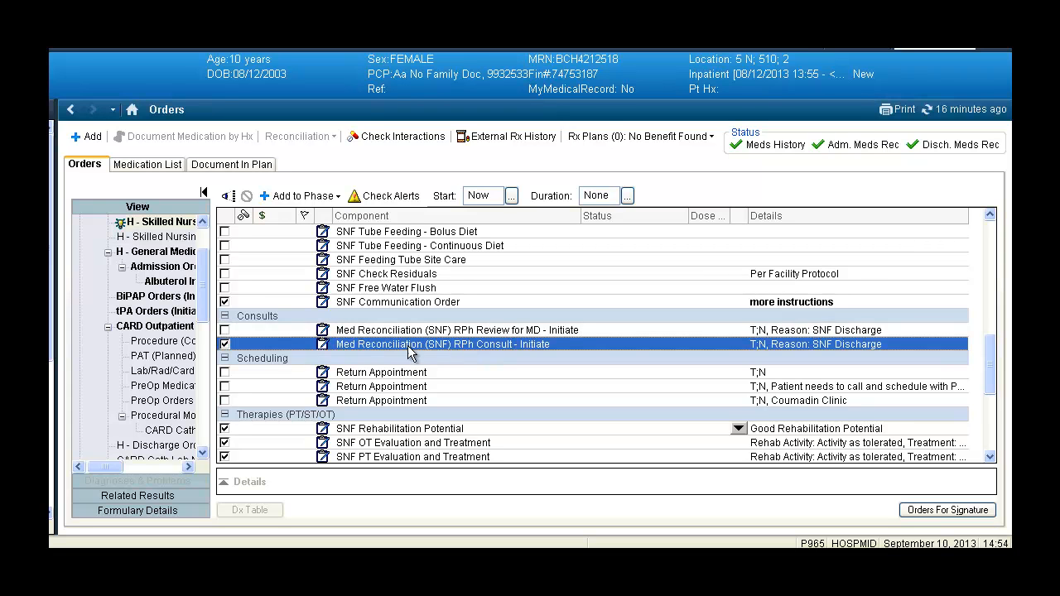
pyautogui.click(225, 344)
pyautogui.click(225, 330)
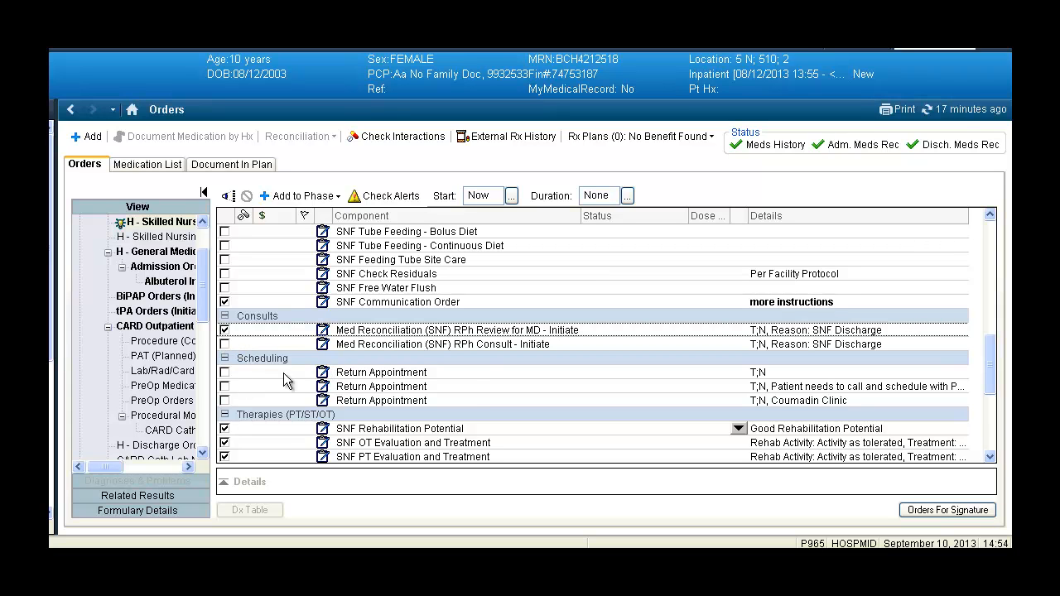
pyautogui.click(469, 374)
pyautogui.click(224, 373)
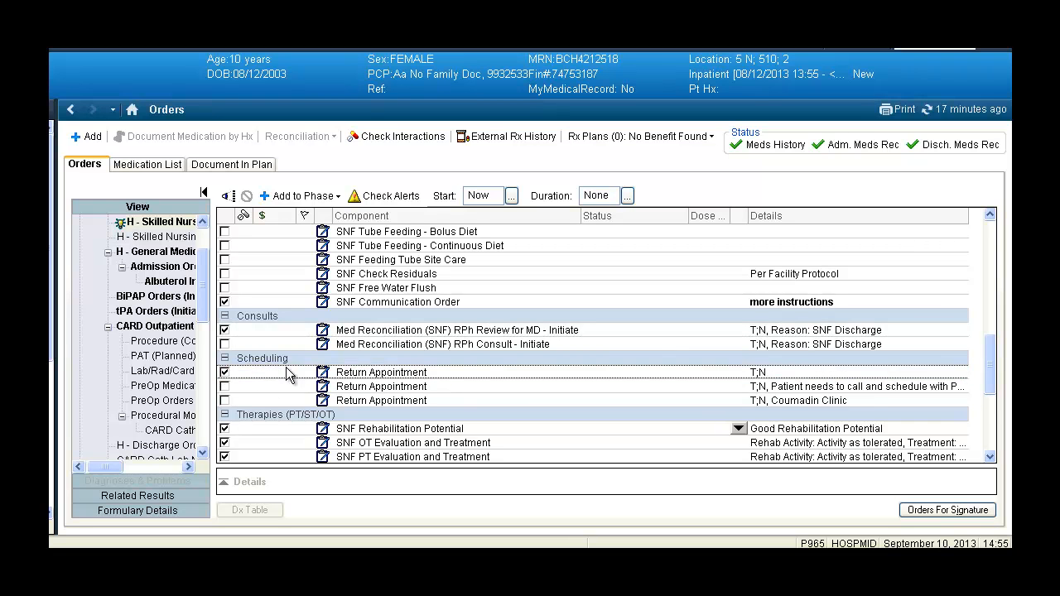
pyautogui.click(374, 382)
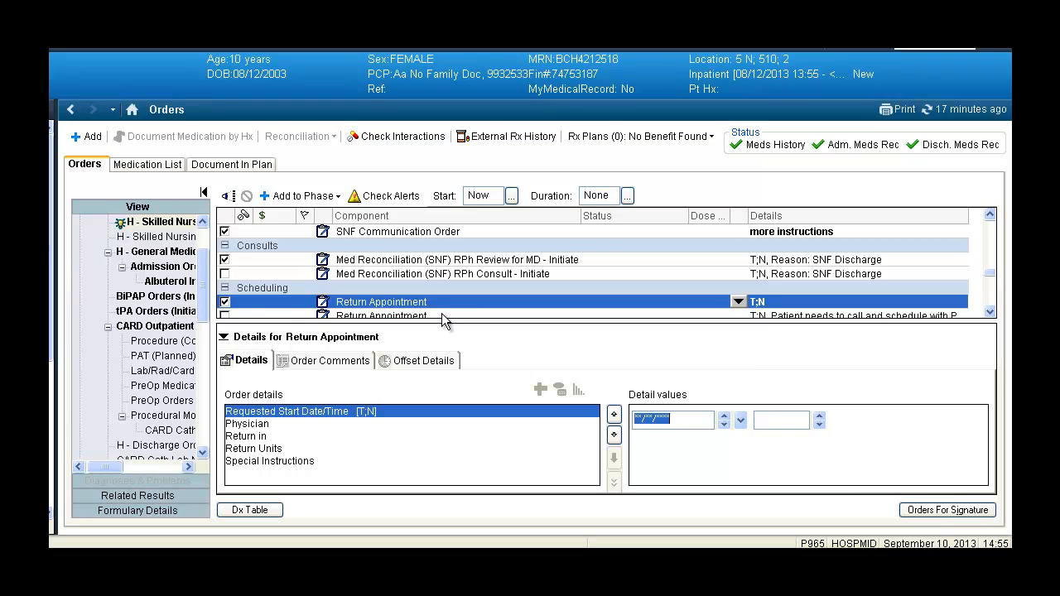
pyautogui.click(226, 303)
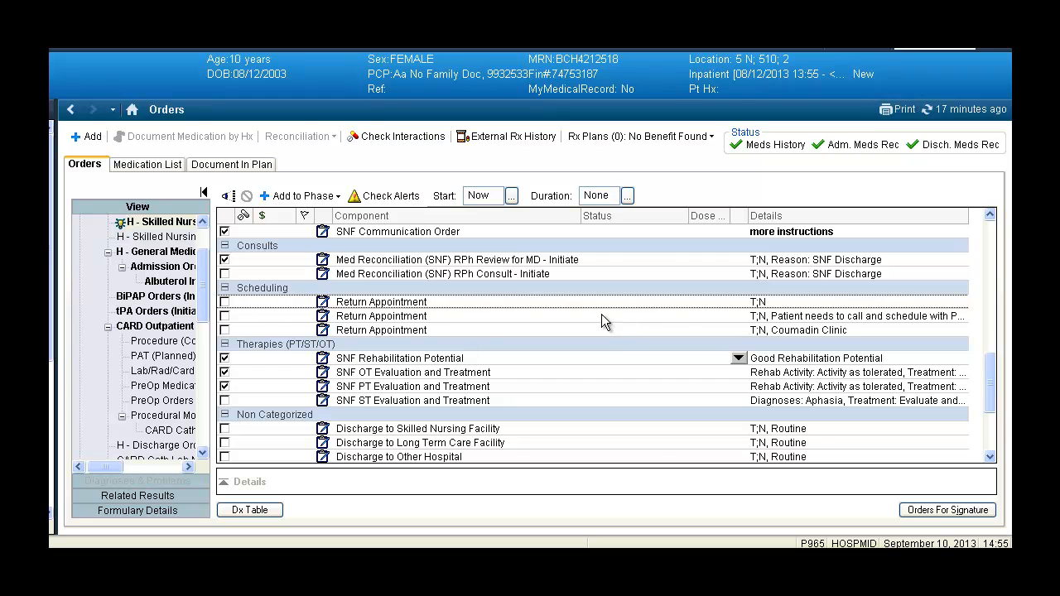
# Step: Include the Return Appointment order the patient schedules with Primary Care, and the SNF ST Evaluation and Treatment order with ST Restrictions set to General Diet
pyautogui.click(225, 316)
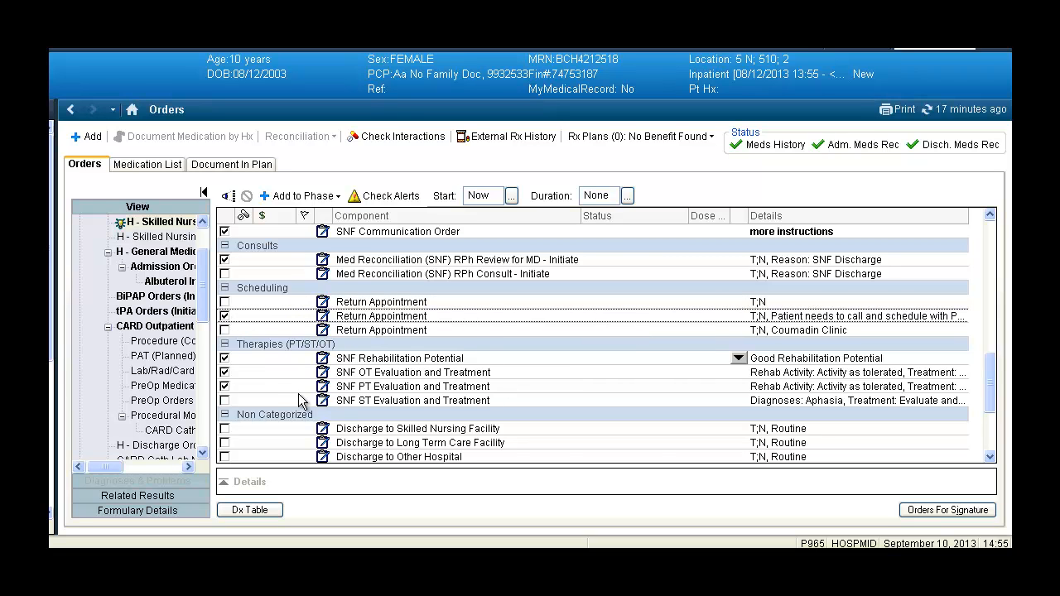
pyautogui.click(225, 400)
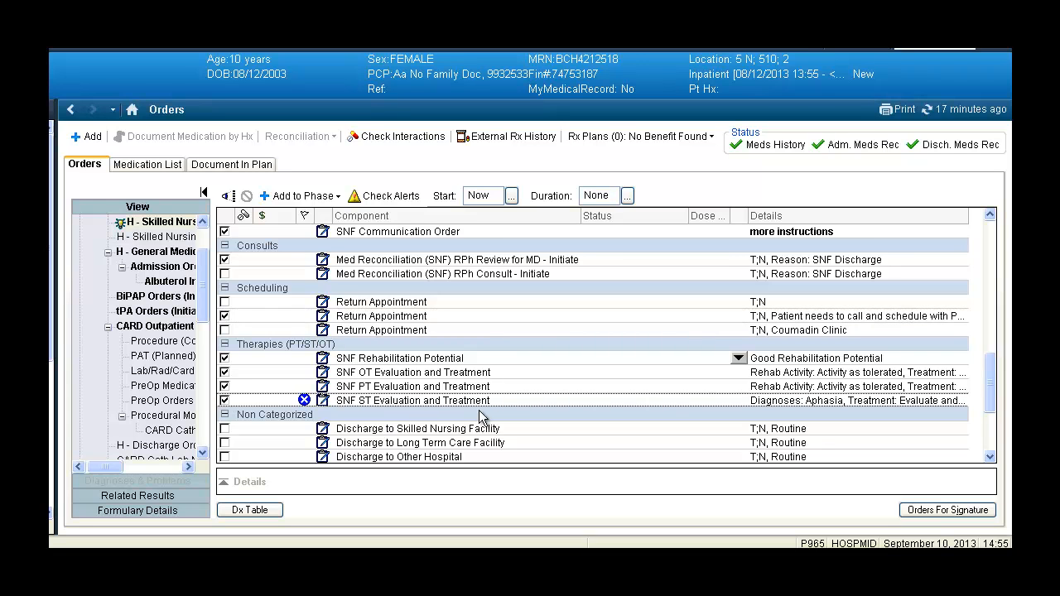
pyautogui.click(225, 400)
pyautogui.click(269, 400)
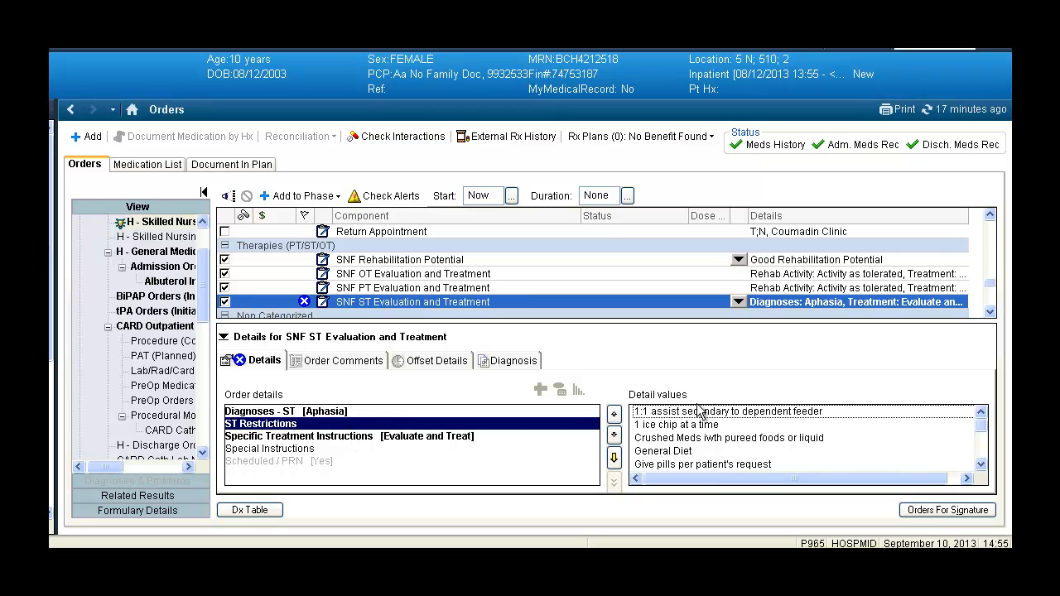
pyautogui.click(664, 451)
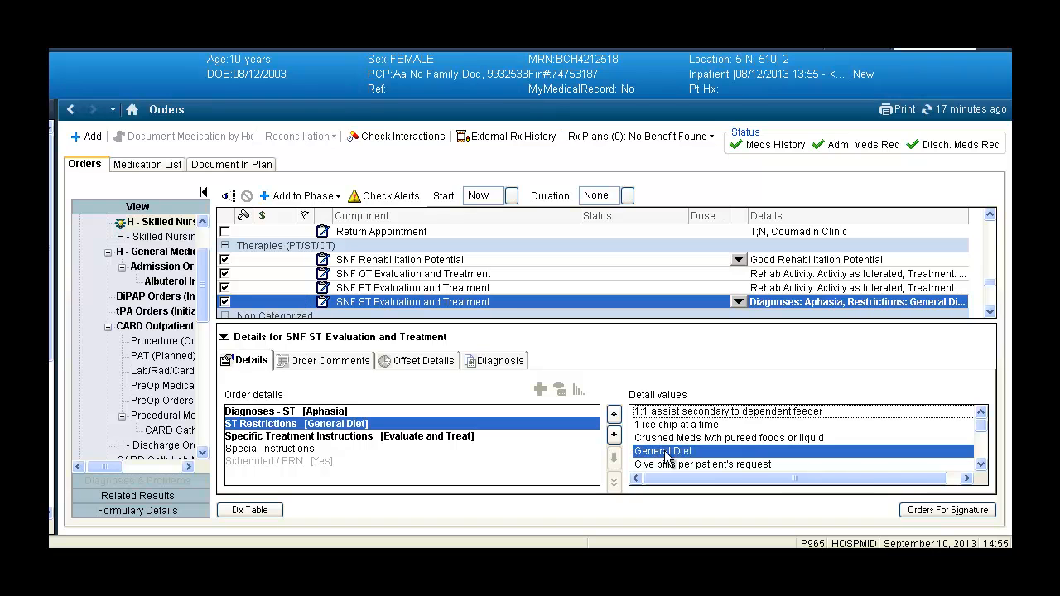
pyautogui.click(496, 293)
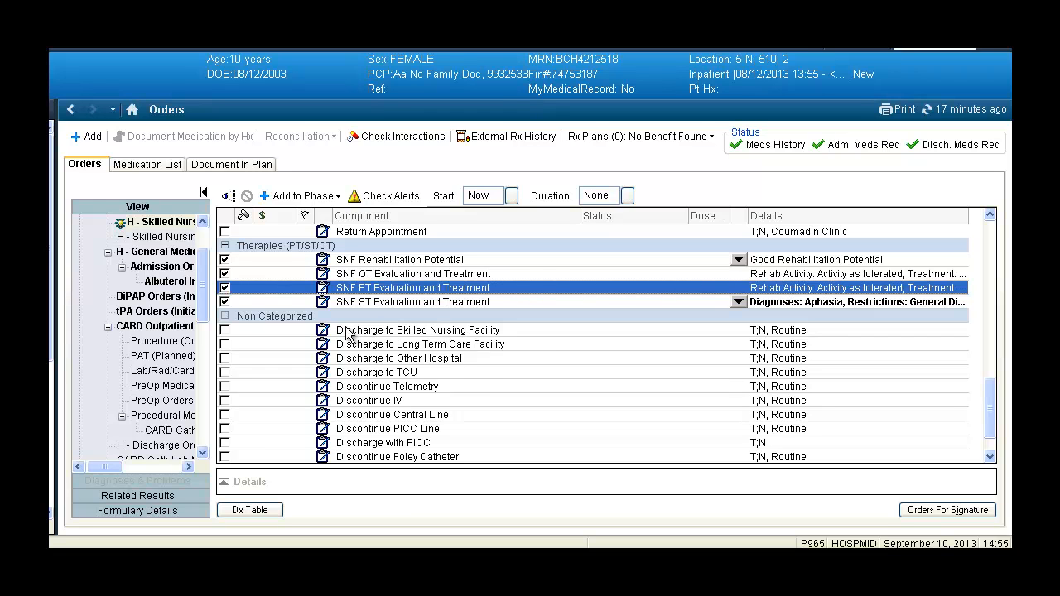
# Step: Include the Discharge to Skilled Nursing Facility order and submit the plan's orders for signature
pyautogui.click(225, 331)
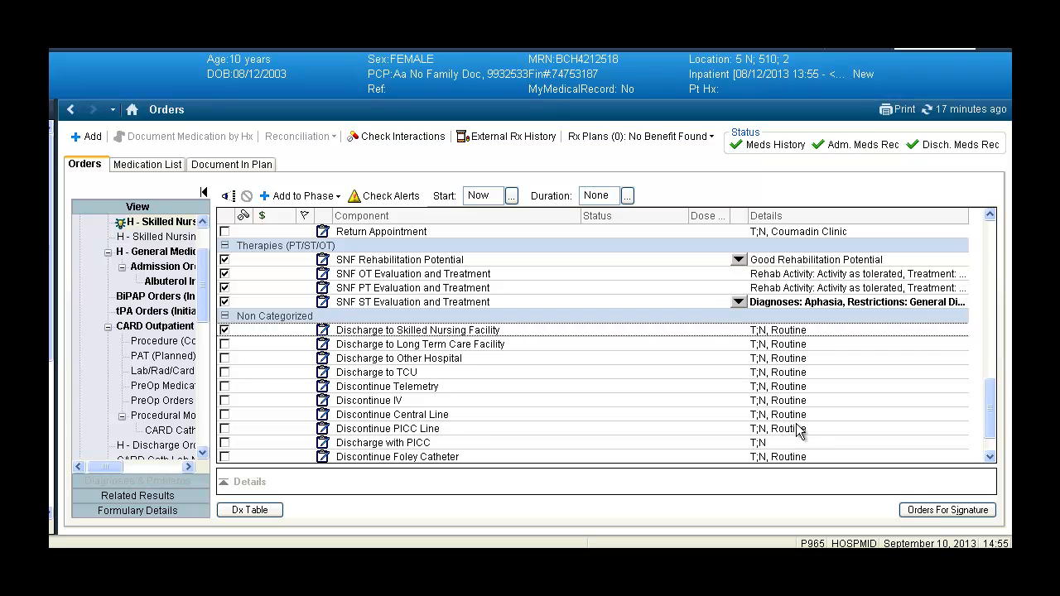
pyautogui.click(933, 510)
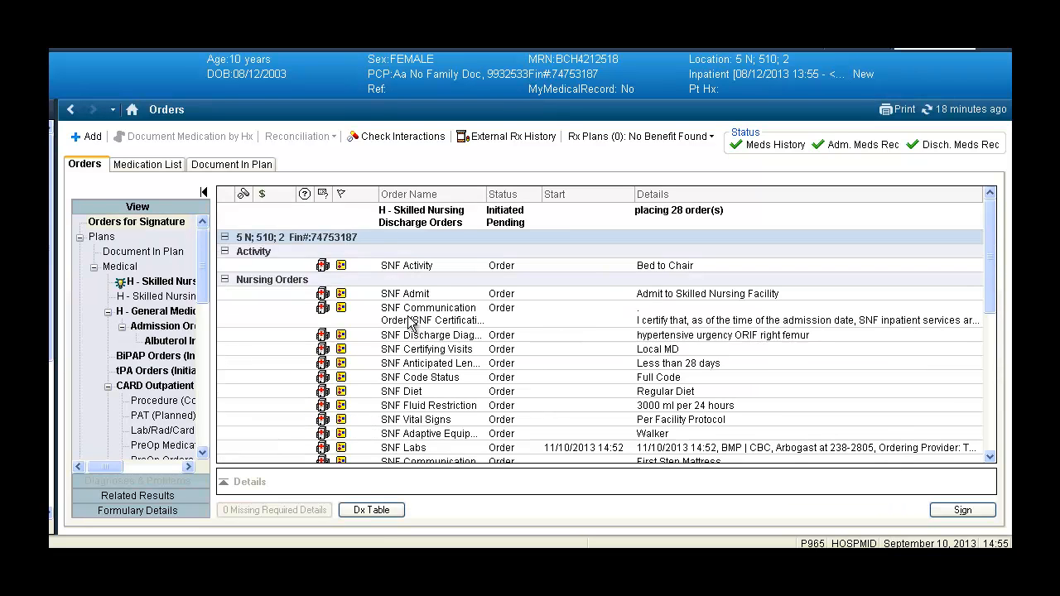
# Step: Enter the supervising physician's name as ordering physician of the Med Reconciliation (SNF) RPh Review for MD order, and sign the orders
pyautogui.scroll(-10, 444, 285)
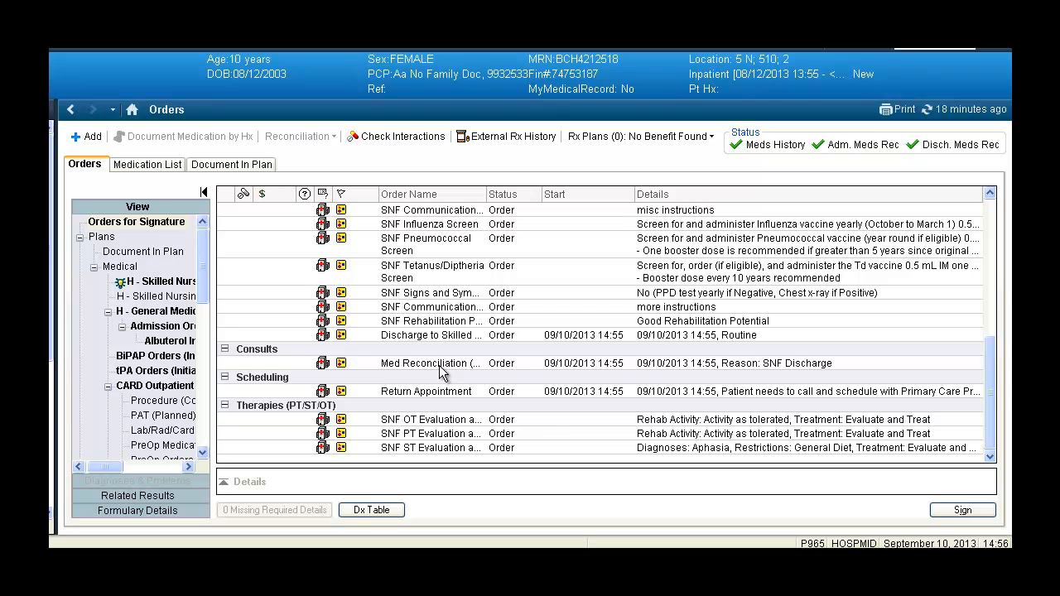
pyautogui.rightClick(442, 368)
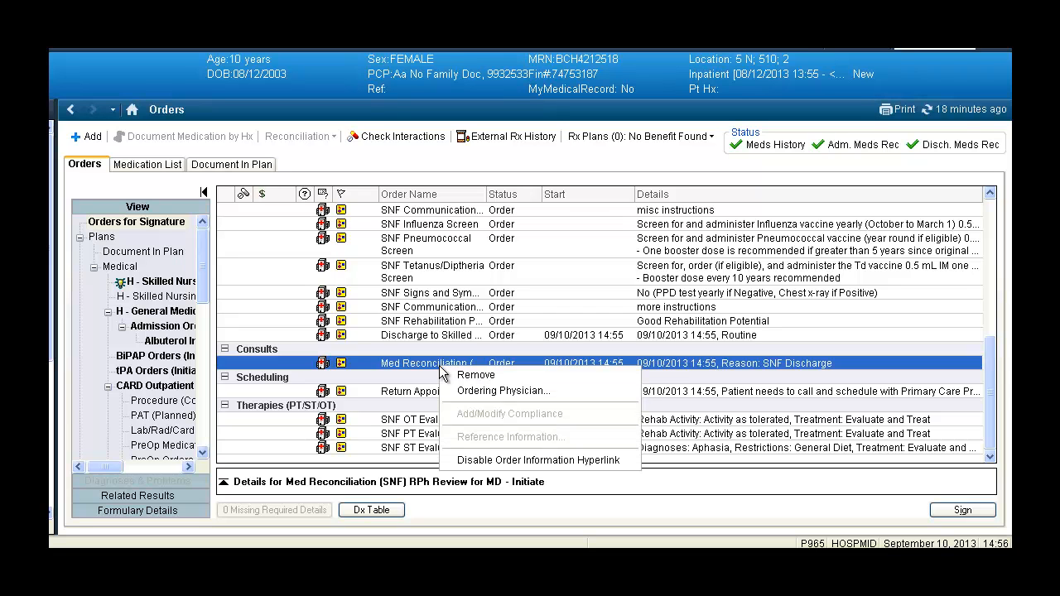
pyautogui.click(487, 395)
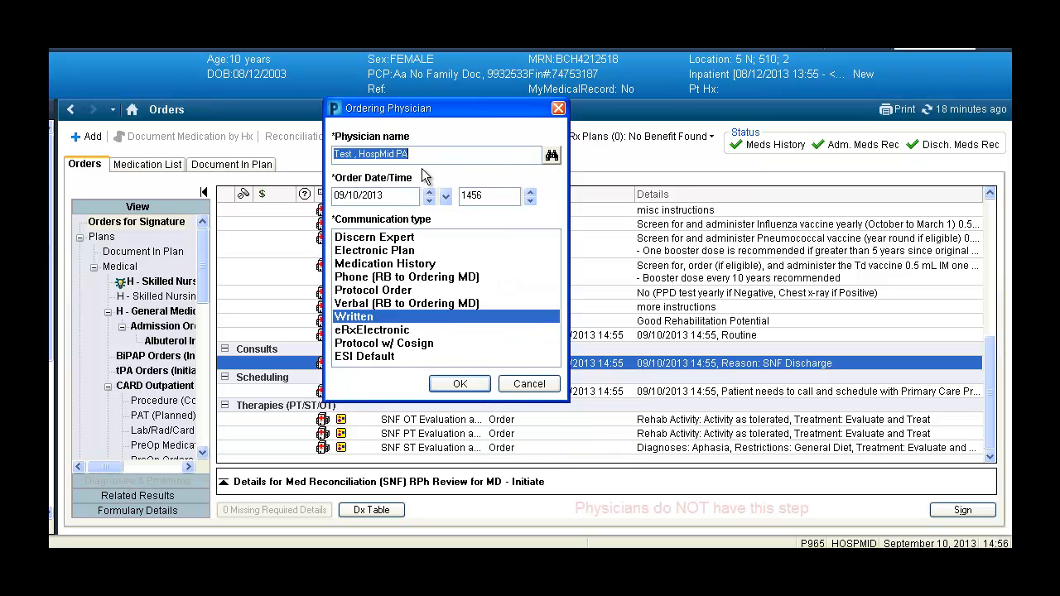
pyautogui.write('arbogas')
pyautogui.press('Return')
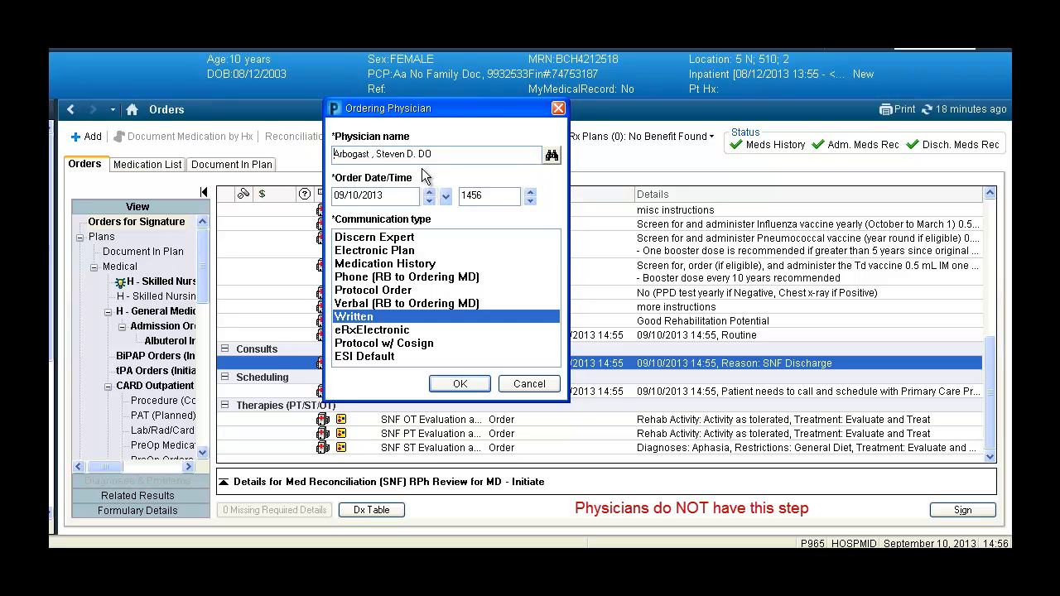
pyautogui.click(460, 384)
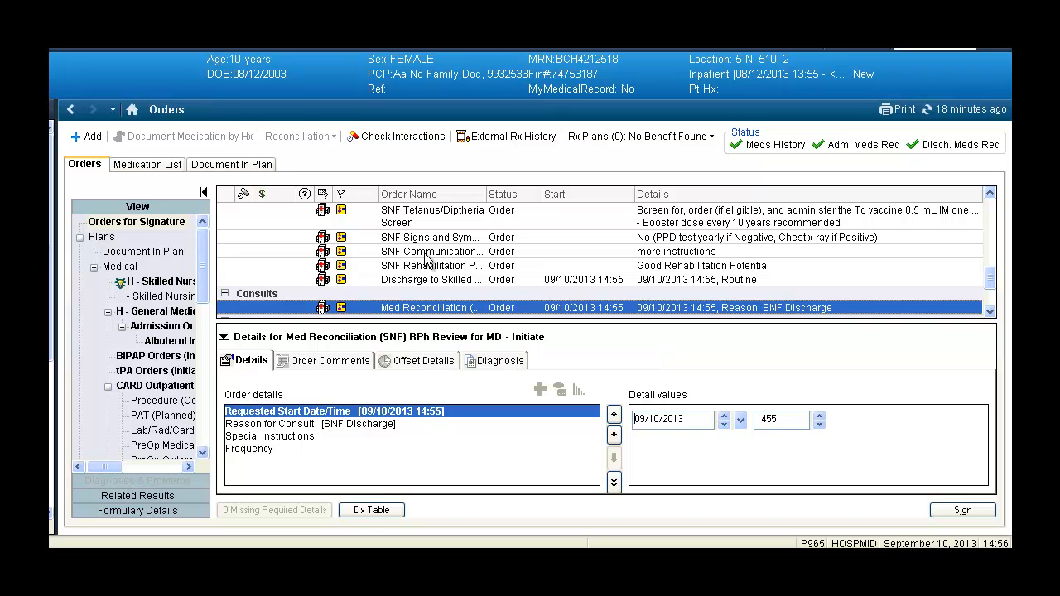
pyautogui.click(962, 512)
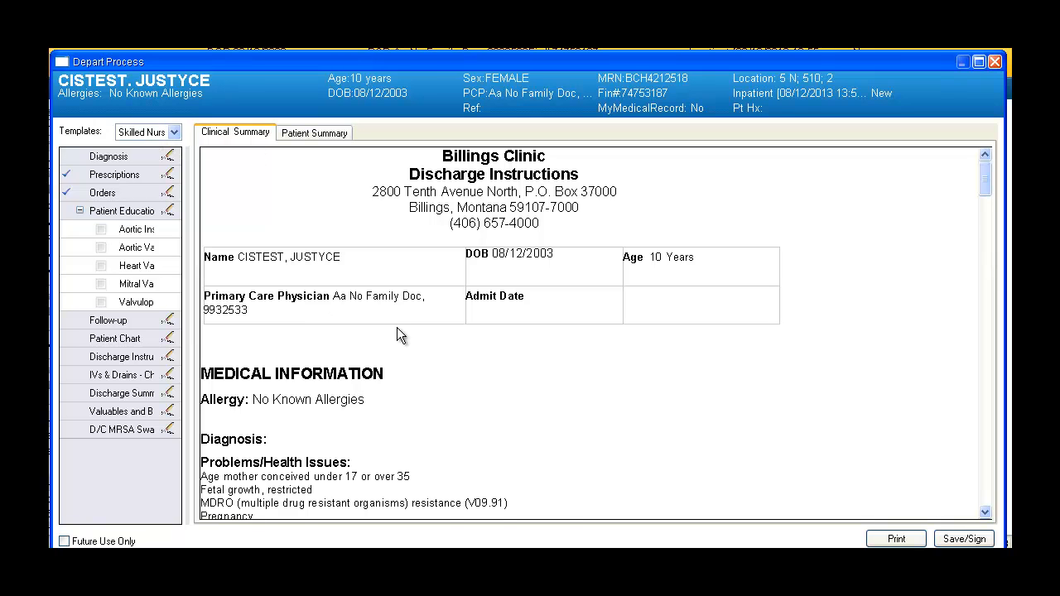
# Step: Review the Clinical Summary in the Depart Process, including the Skilled Nursing Facility Admission Orders, Final Medication List and follow-up information
pyautogui.scroll(-10, 396, 327)
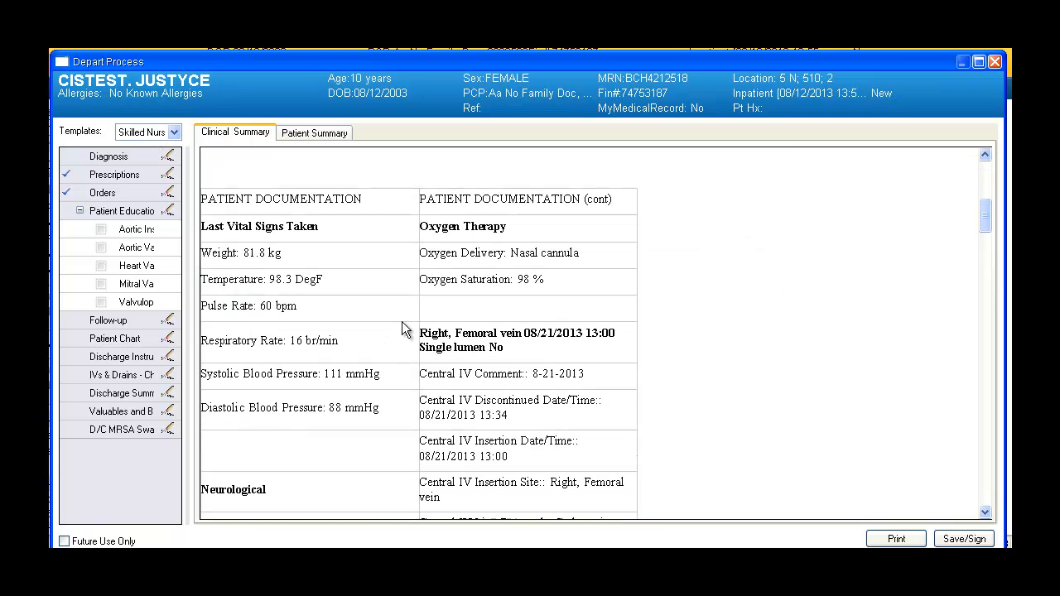
pyautogui.scroll(-10, 401, 329)
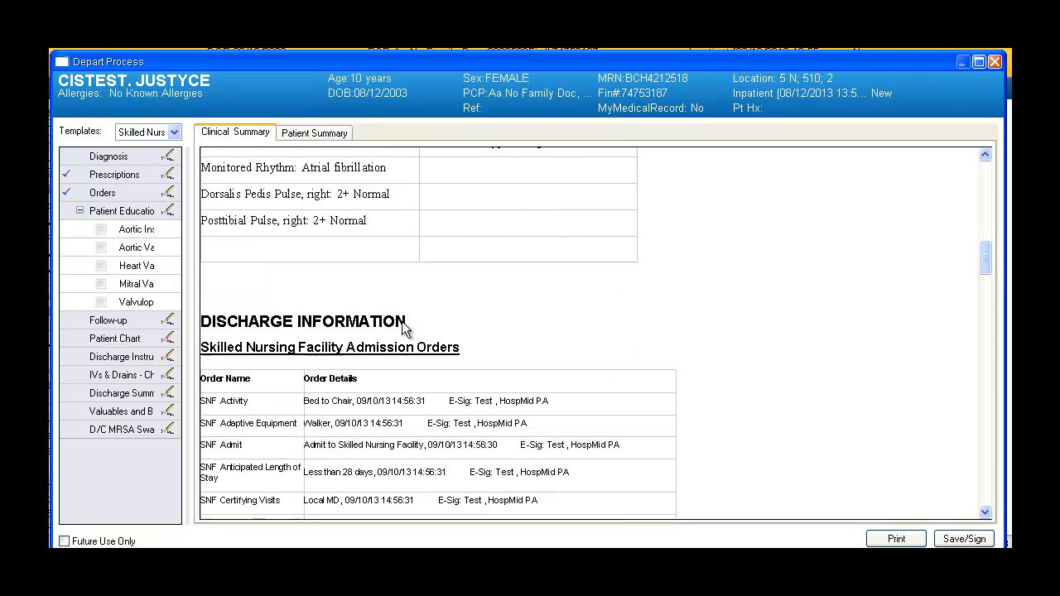
pyautogui.scroll(-4, 434, 352)
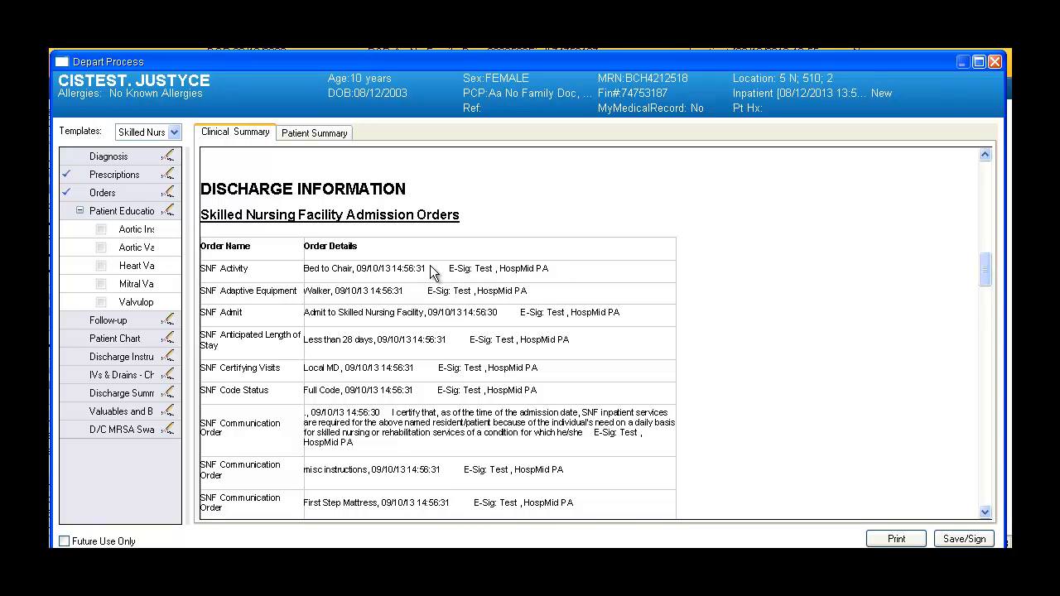
pyautogui.scroll(-3, 488, 281)
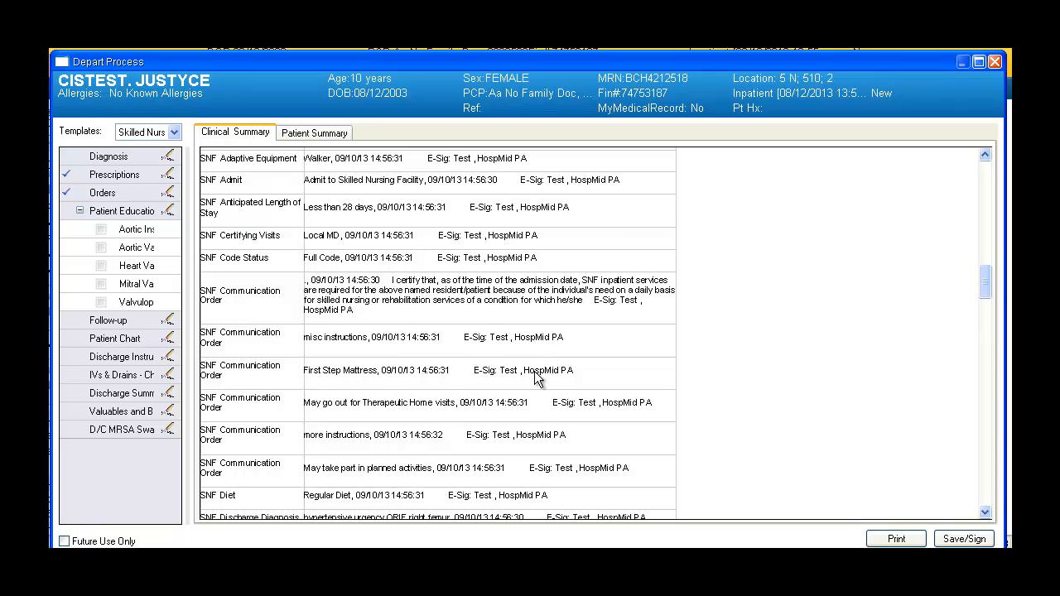
pyautogui.scroll(-6, 534, 377)
pyautogui.scroll(-2, 426, 382)
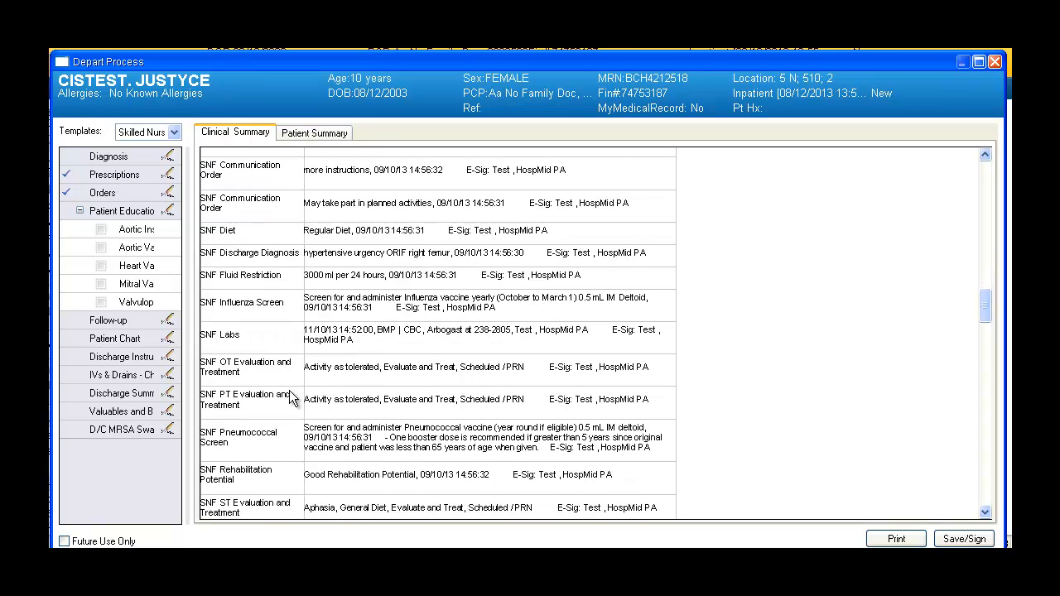
pyautogui.scroll(-8, 292, 389)
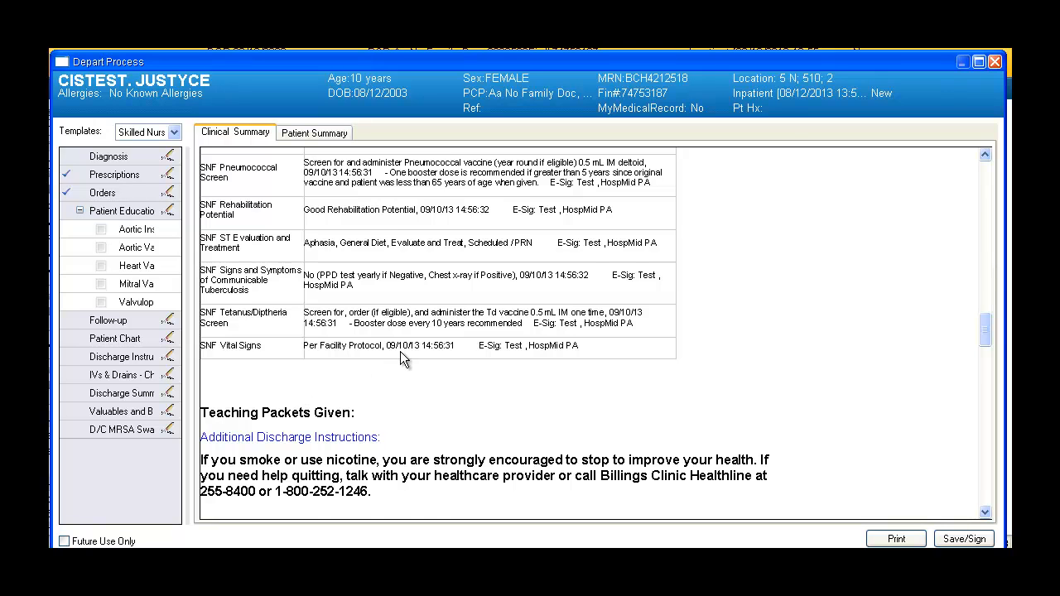
pyautogui.scroll(-8, 400, 351)
pyautogui.scroll(-2, 401, 354)
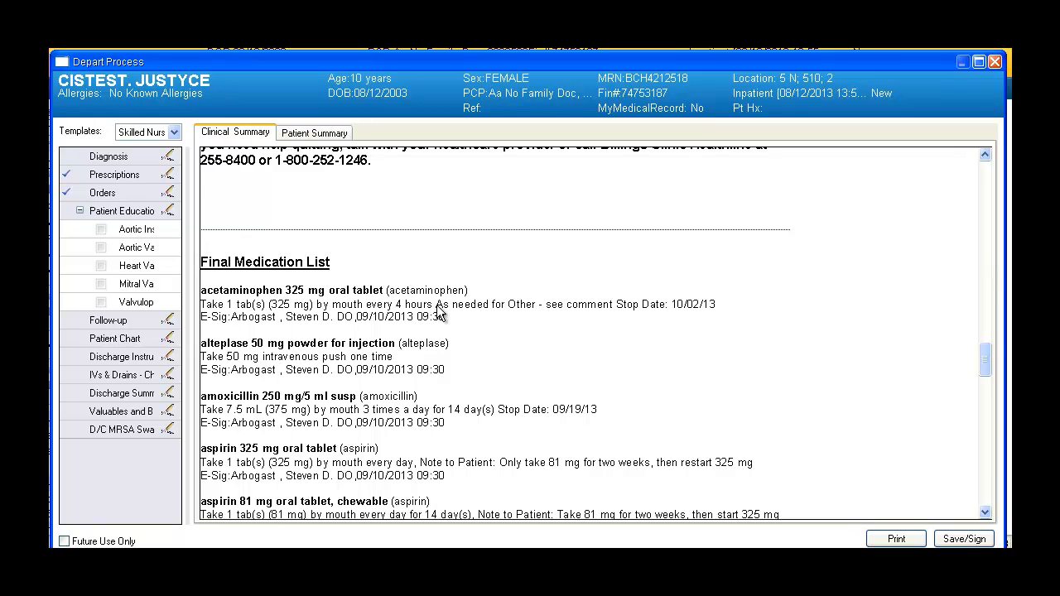
pyautogui.scroll(-4, 438, 313)
pyautogui.scroll(-2, 439, 313)
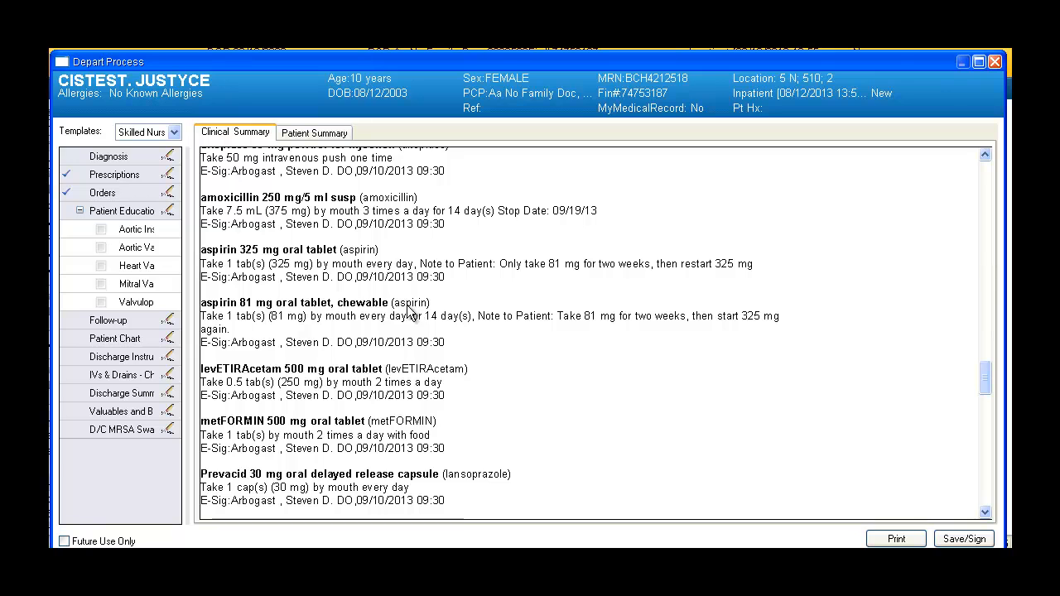
pyautogui.scroll(-2, 493, 319)
pyautogui.scroll(-6, 493, 319)
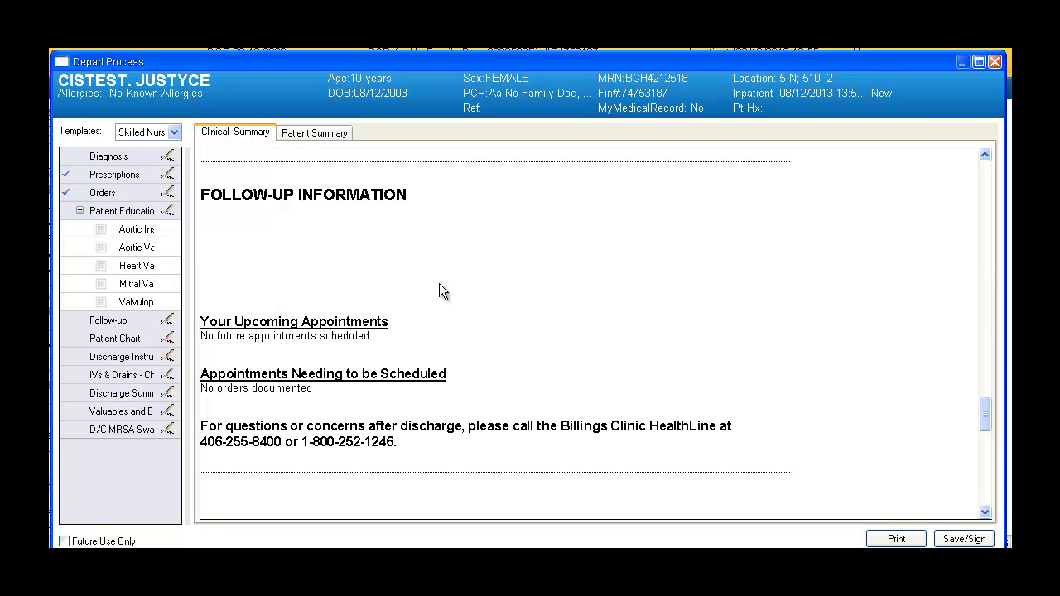
pyautogui.scroll(-8, 441, 291)
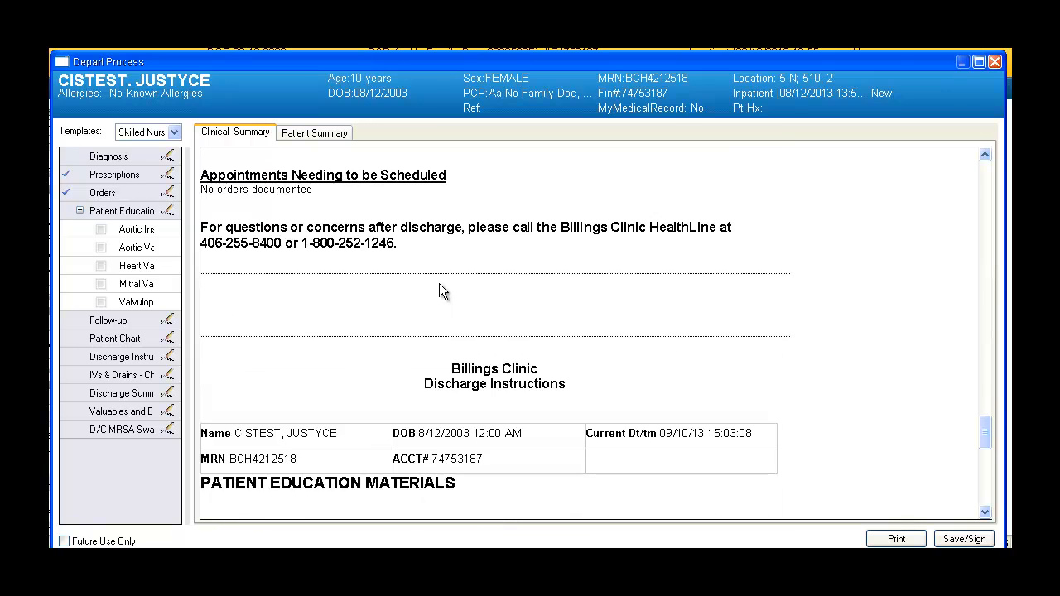